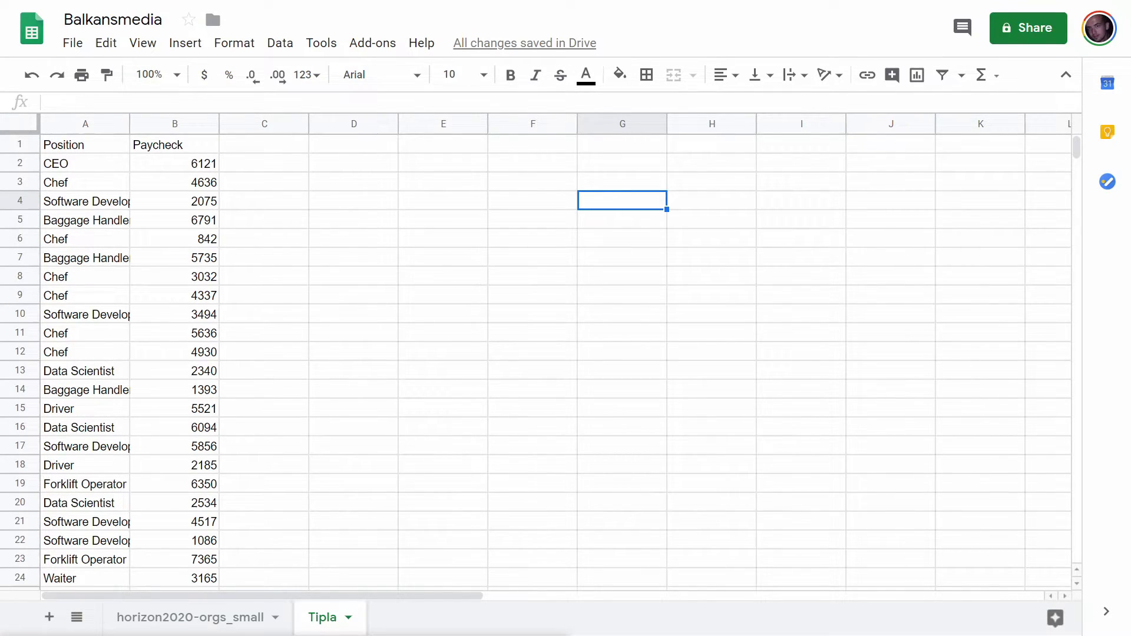
- Insert a chart of the Paycheck column in the Tipla sheet and change its type to Histogram chart
click(172, 123)
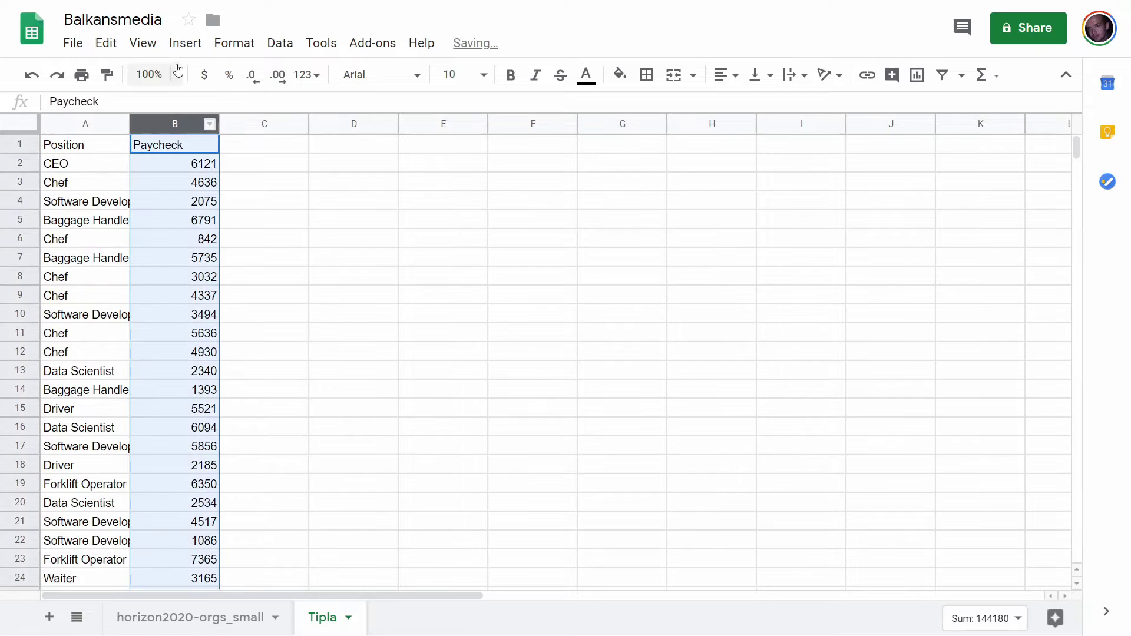
click(185, 43)
click(202, 145)
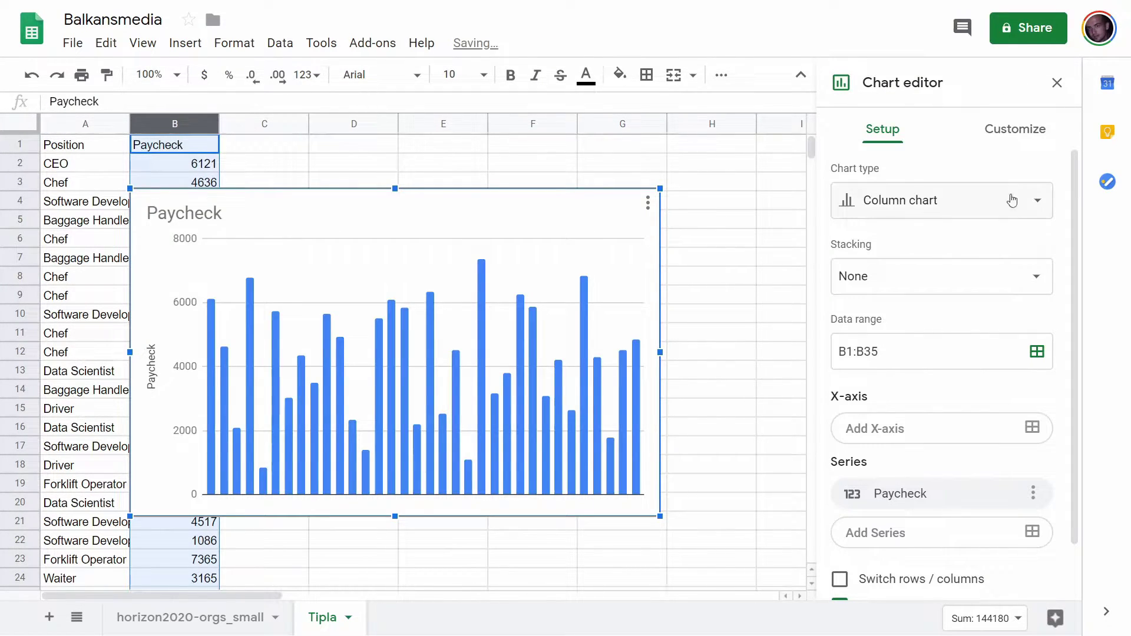
click(1050, 205)
drag(1078, 243, 1078, 459)
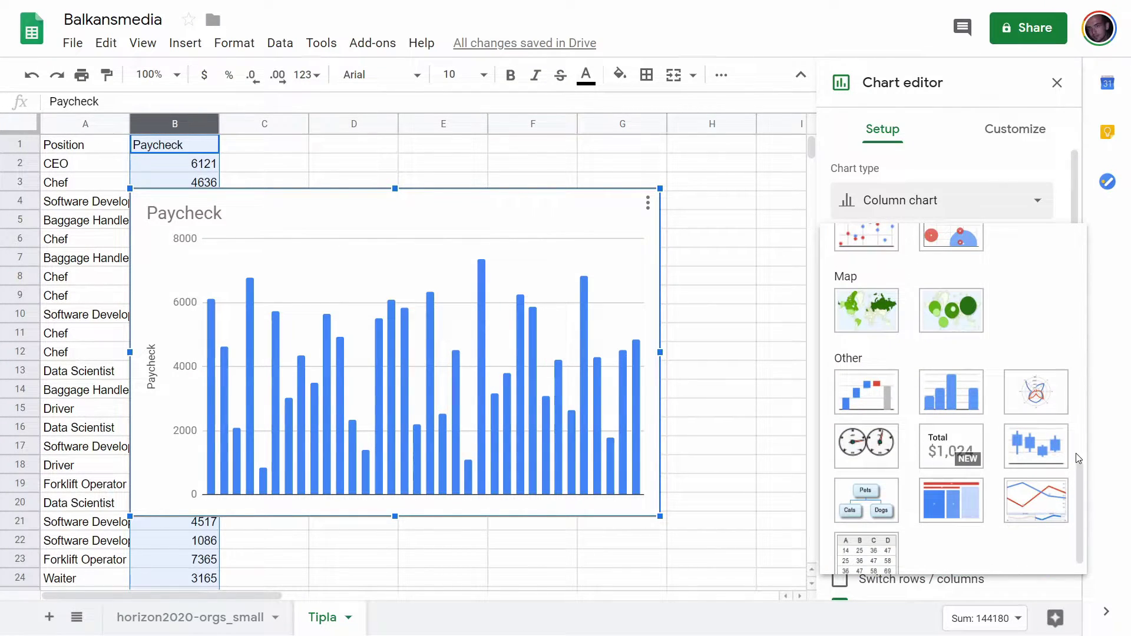
click(957, 401)
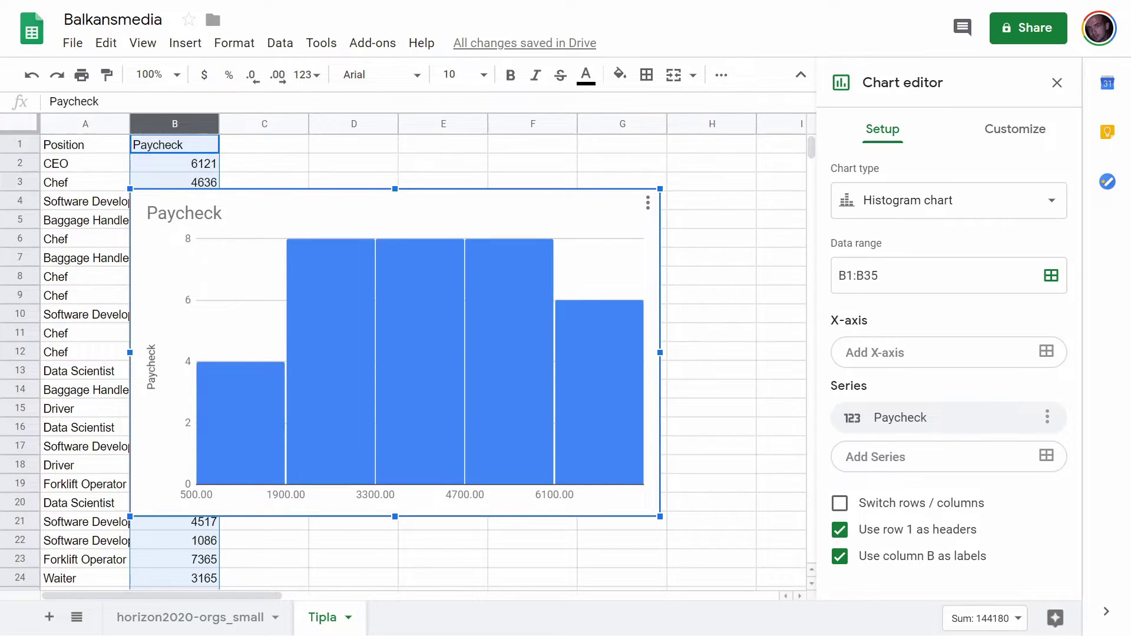
key(Escape)
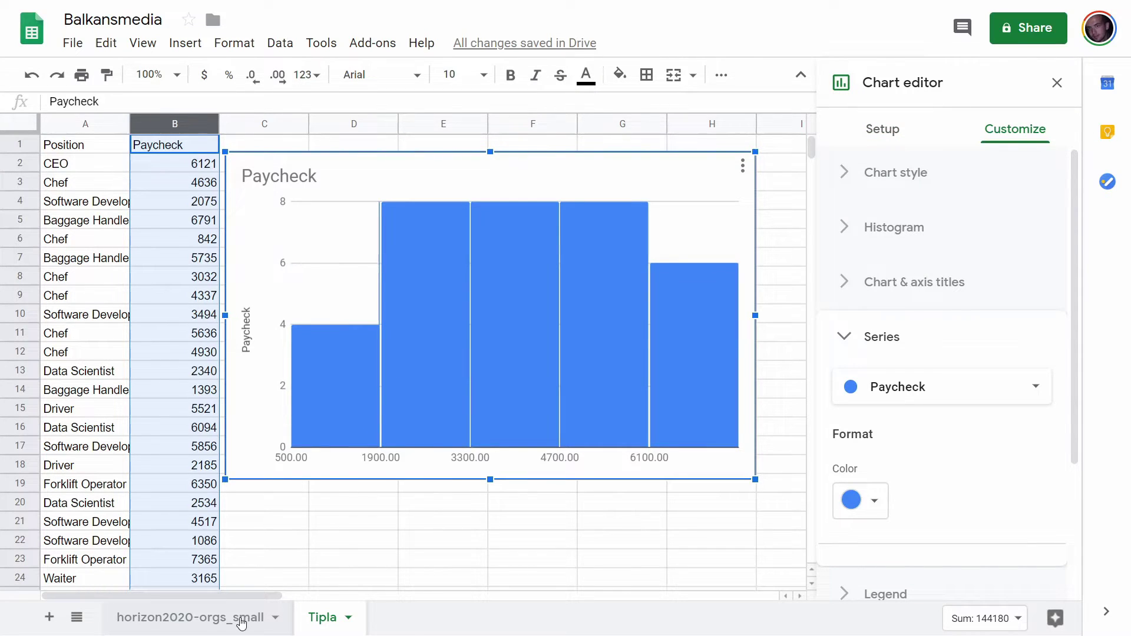
- Create a pivot table on a new sheet from all the data in the horizon2020-orgs_small sheet
click(241, 618)
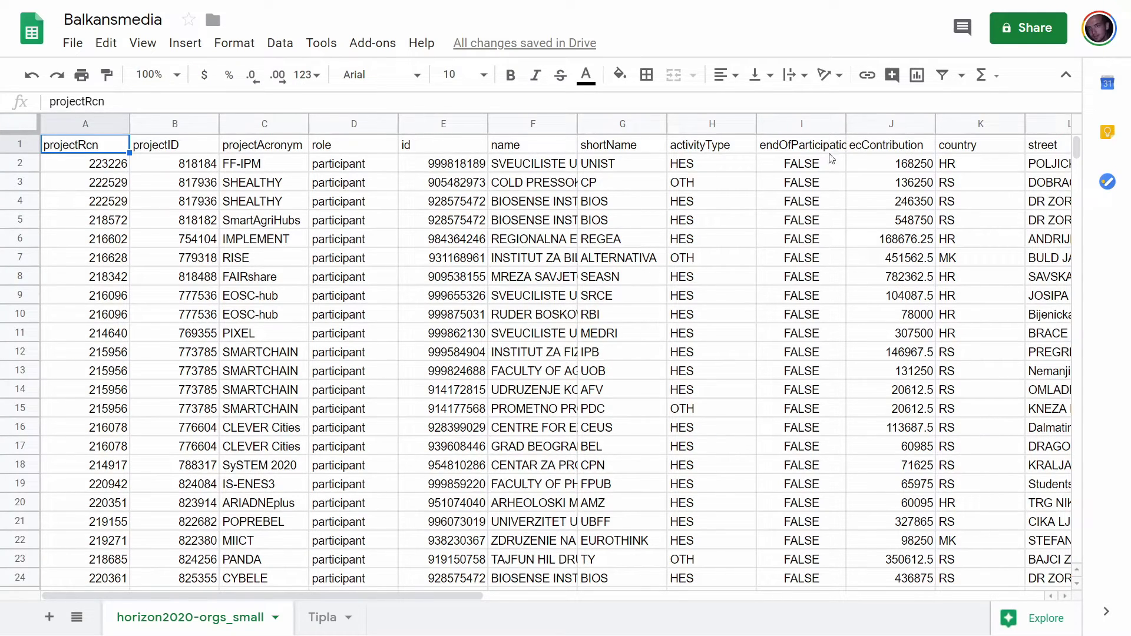
click(890, 121)
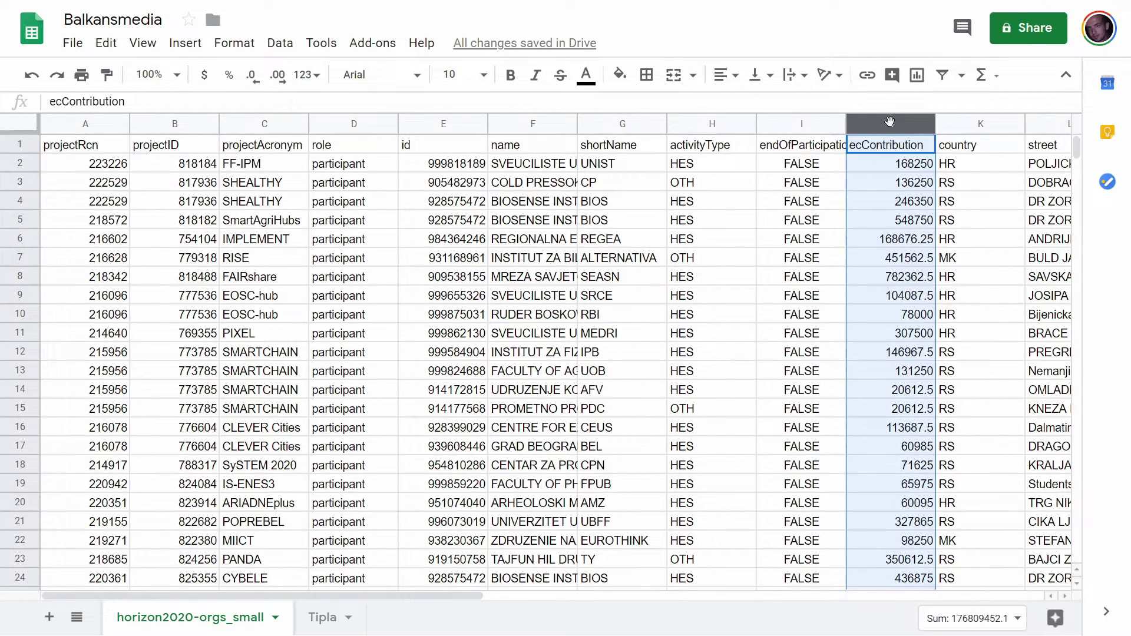
click(434, 242)
key(ctrl+a)
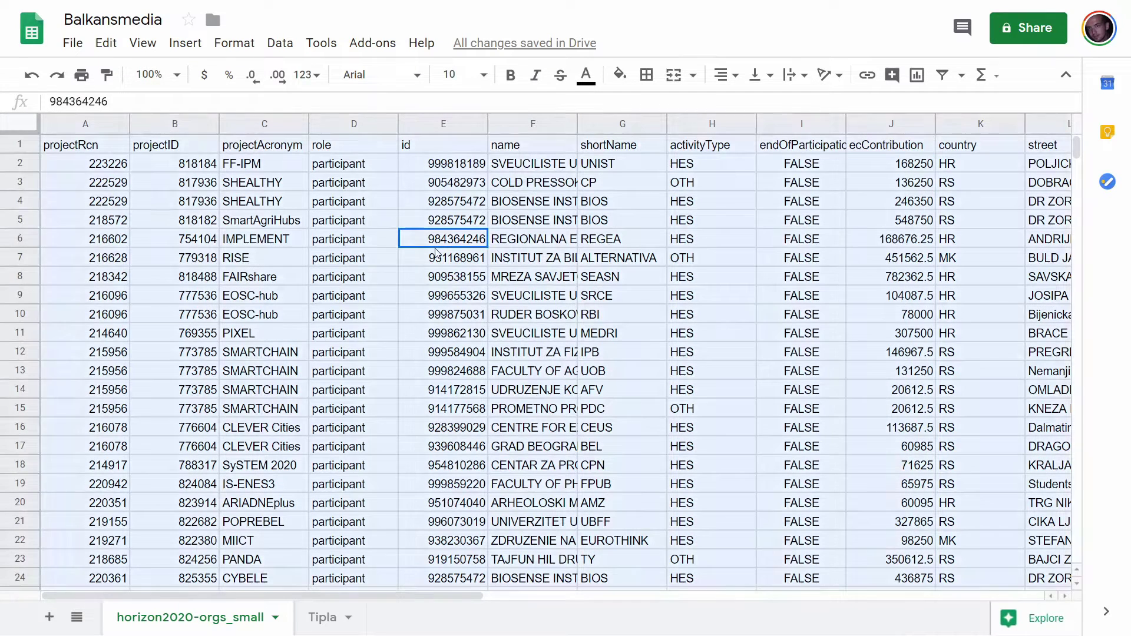
click(185, 44)
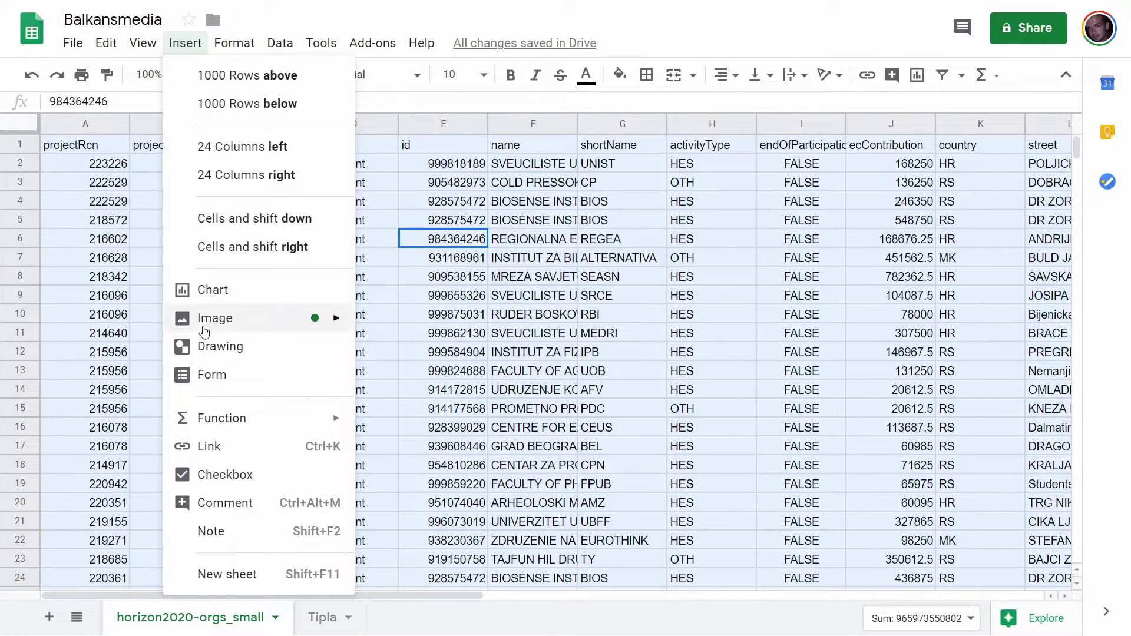
mouse_move(280, 43)
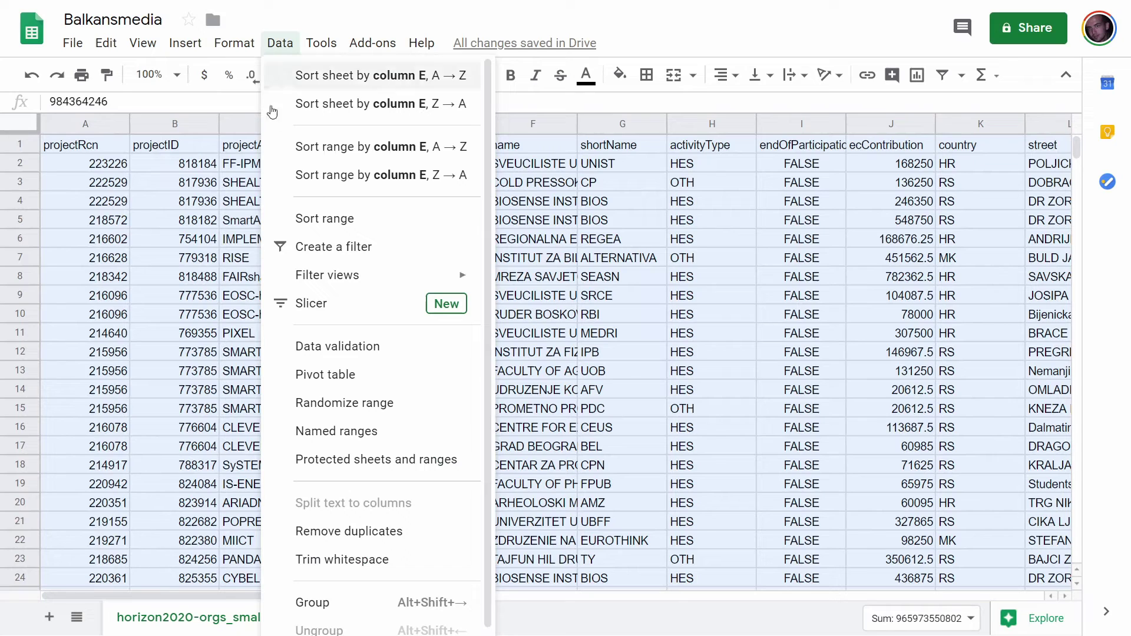
click(365, 374)
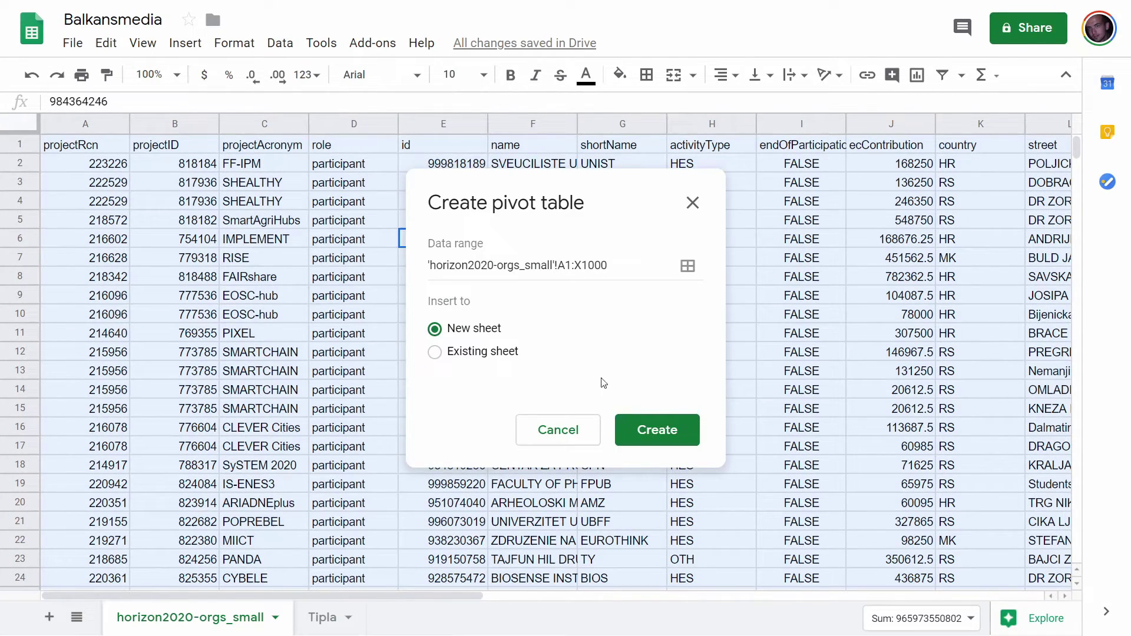
click(641, 426)
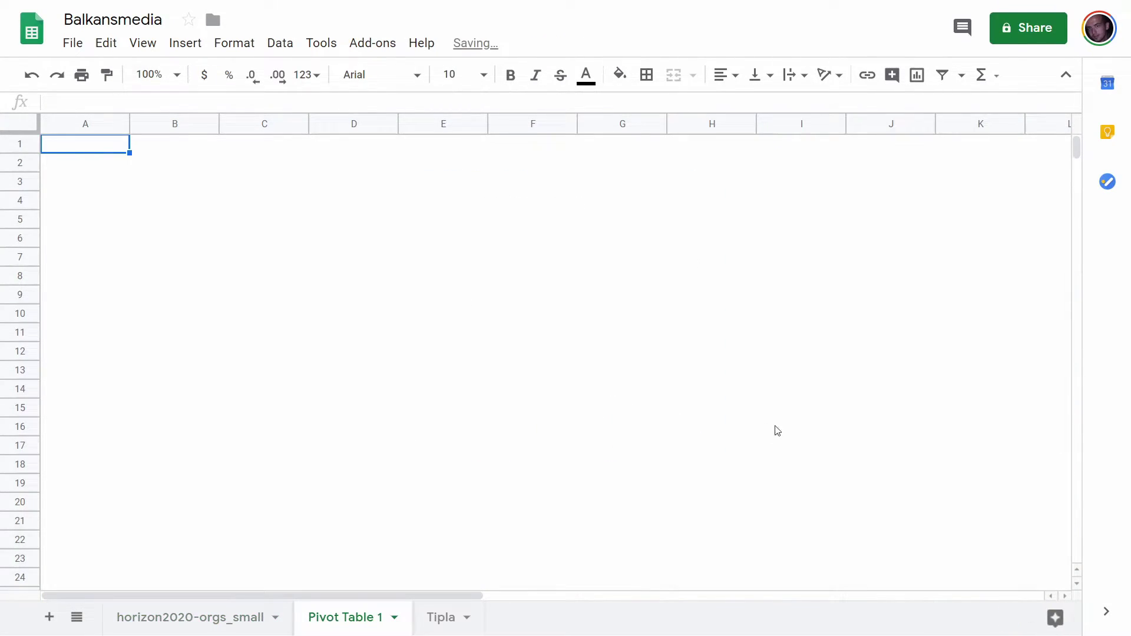
- Filter the pivot table by country to show only MK, and add ecContribution as its rows
click(1033, 482)
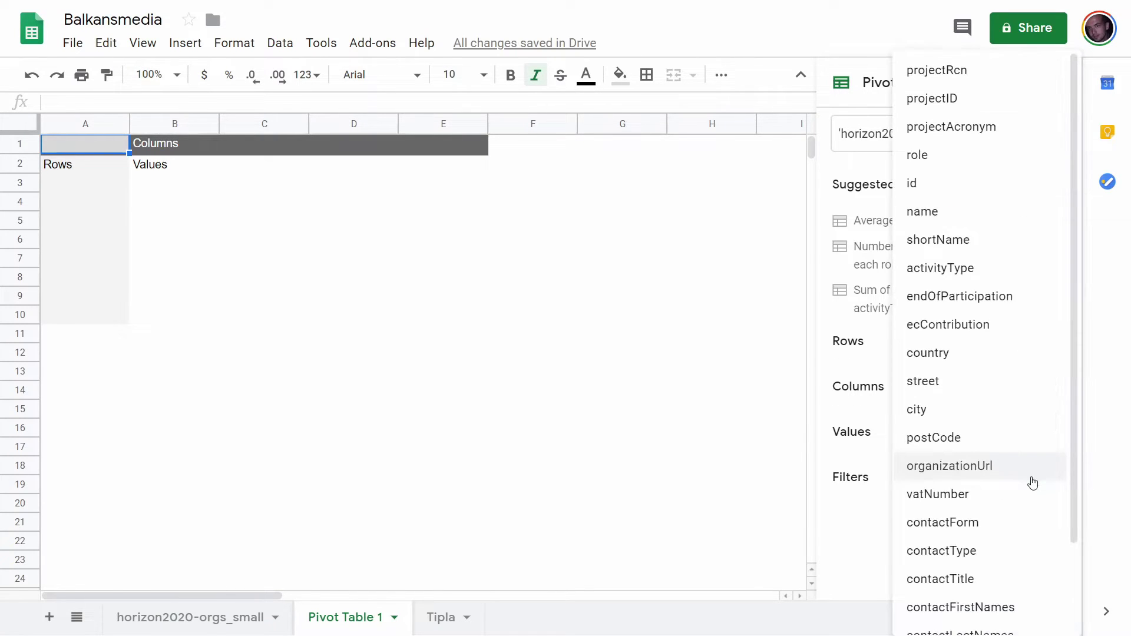
click(982, 352)
click(982, 448)
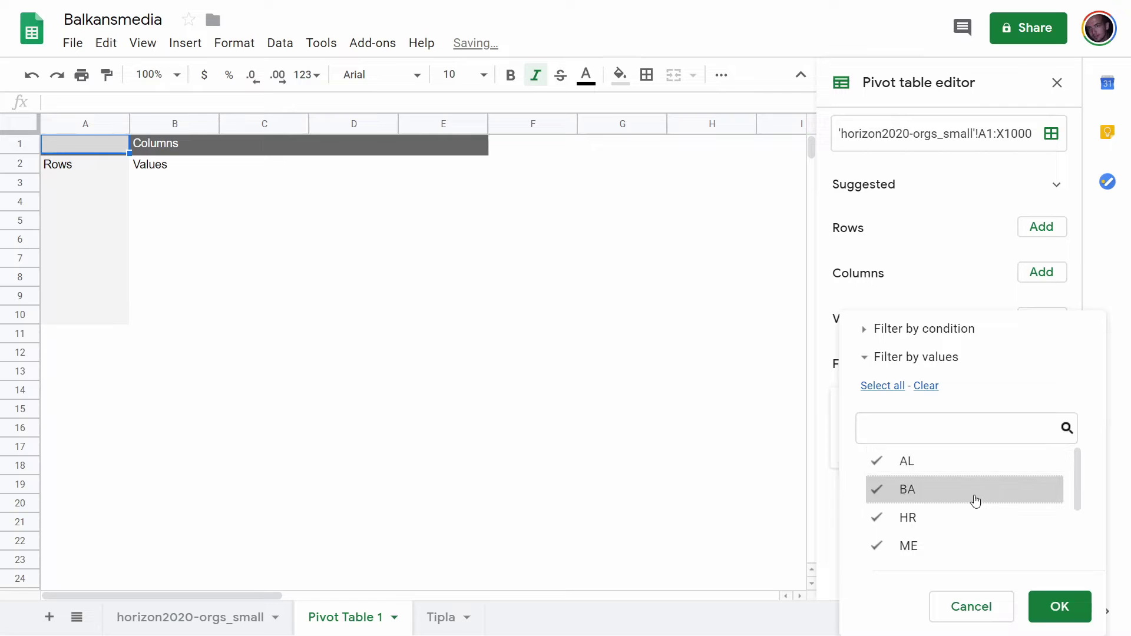
click(926, 386)
scroll(929, 510, down, 2)
click(932, 492)
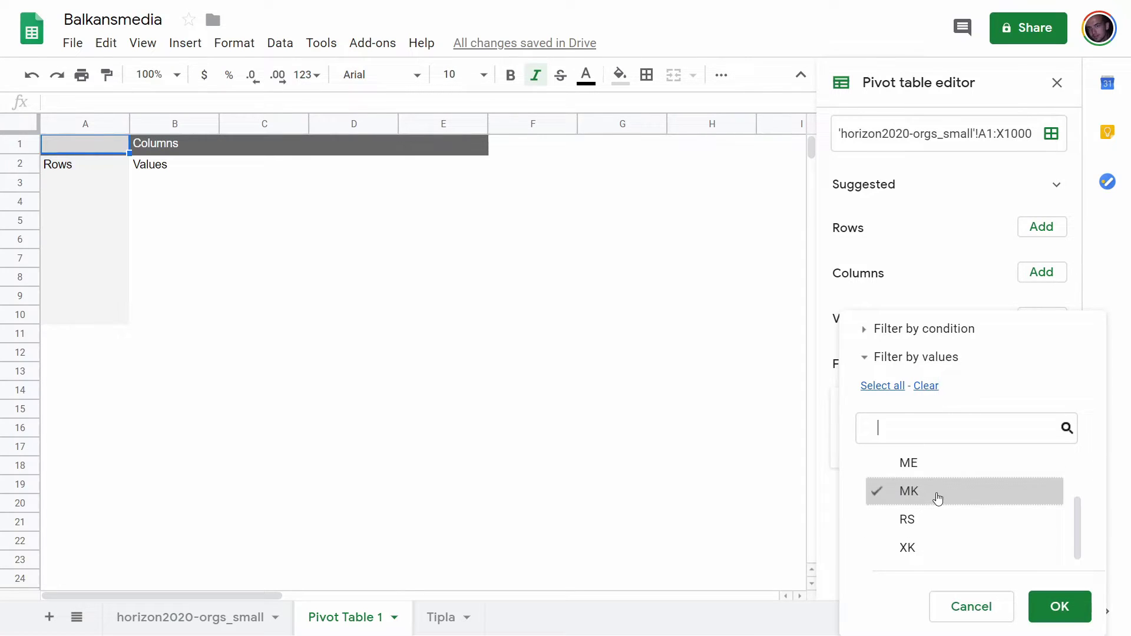
click(1060, 607)
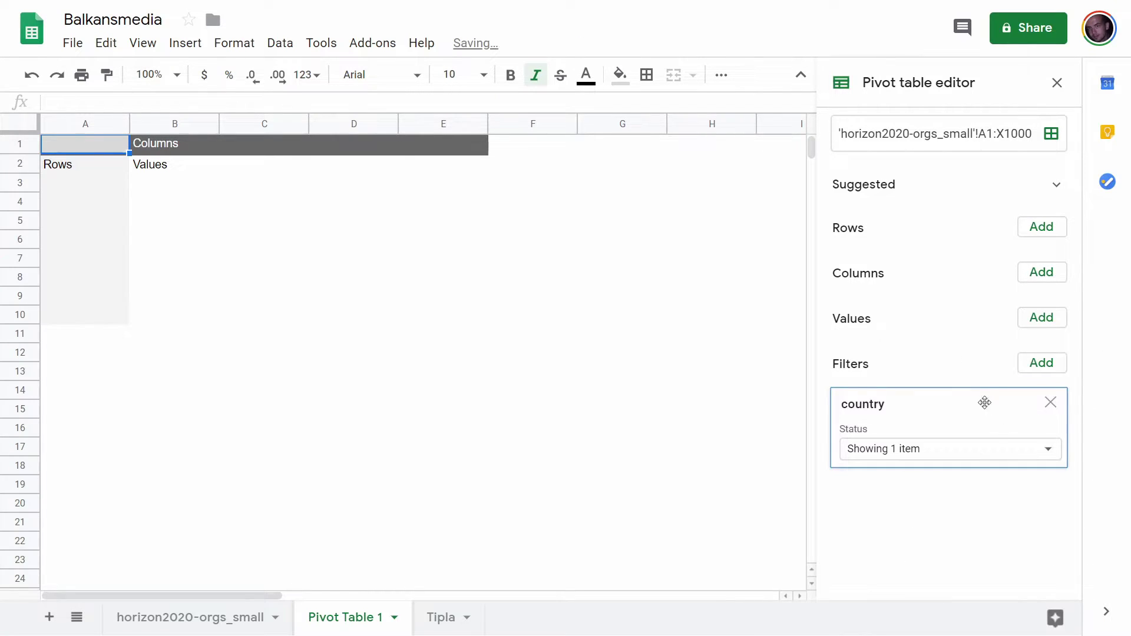
click(1042, 233)
click(1020, 324)
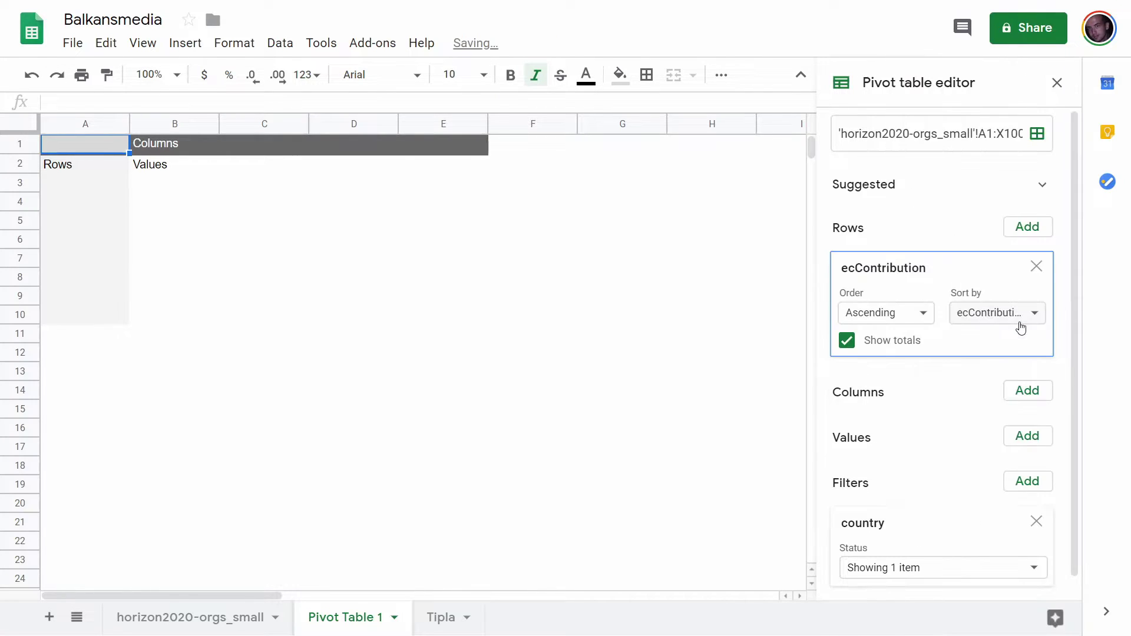
- Insert a histogram of the pivot table's ecContribution column and place it beside the data, clear of column A
click(111, 124)
click(185, 42)
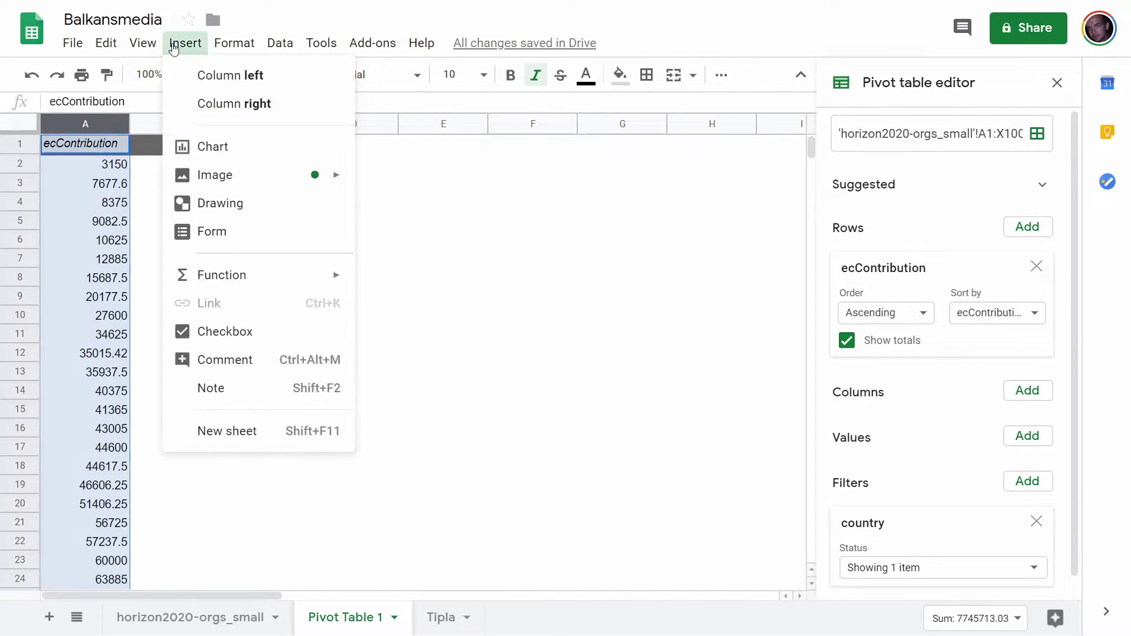
click(196, 148)
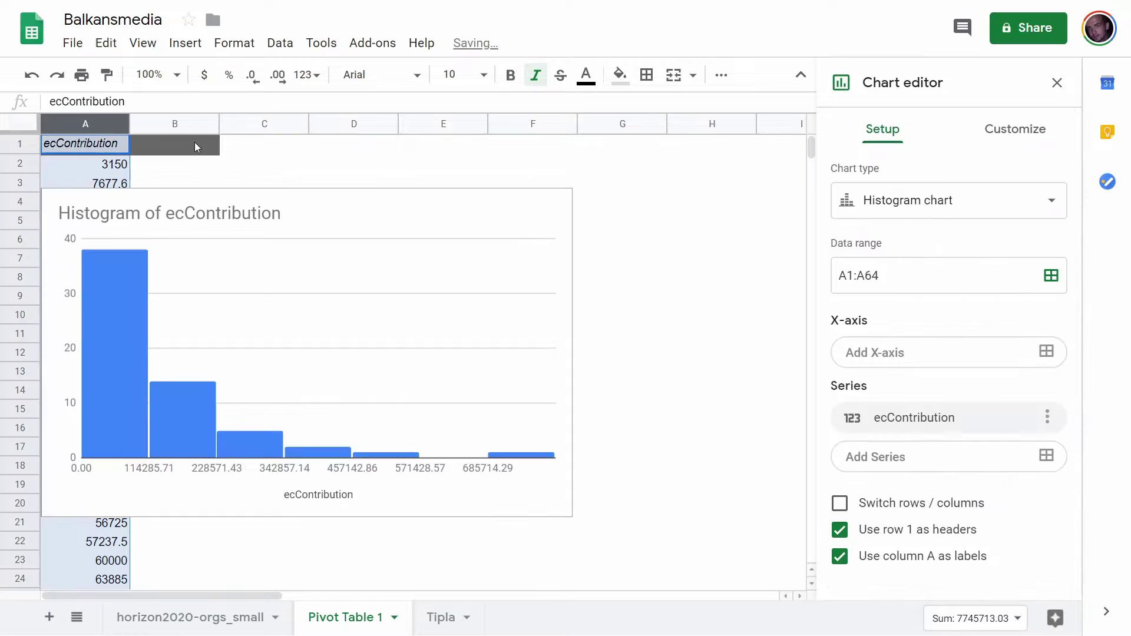
drag(389, 210, 556, 194)
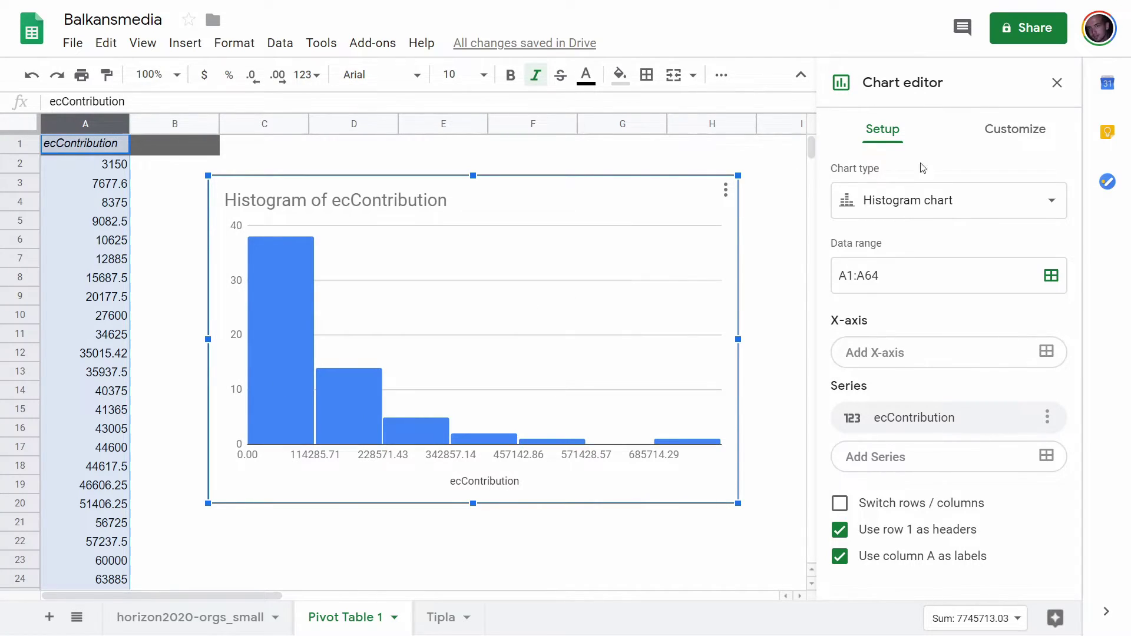
- Set the ecContribution histogram's bucket size to 100000
click(1006, 133)
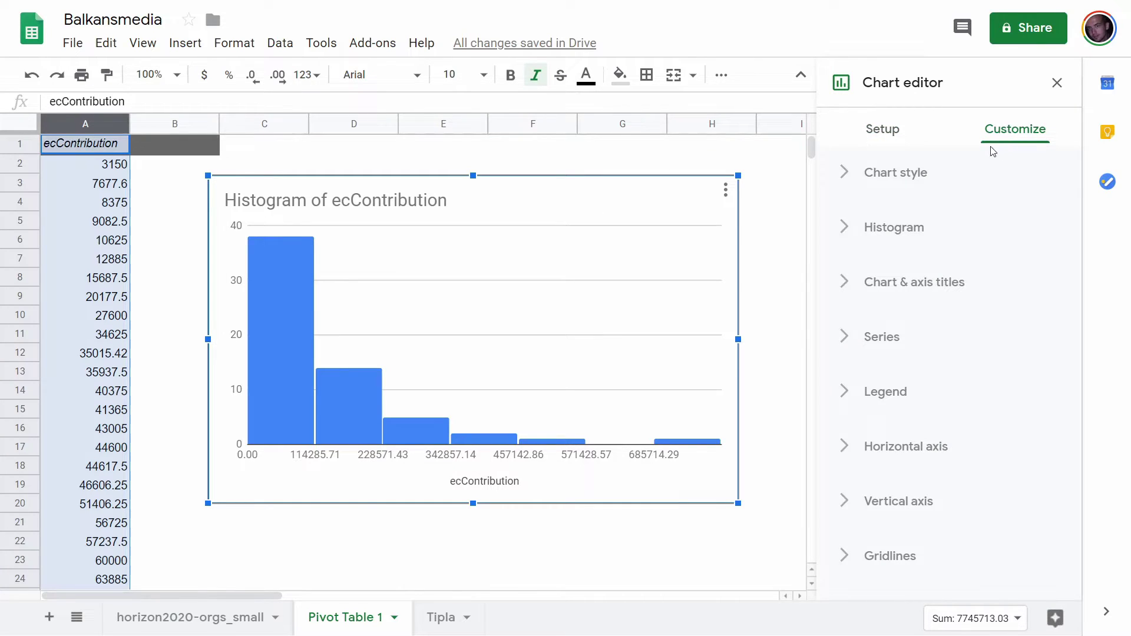
click(894, 235)
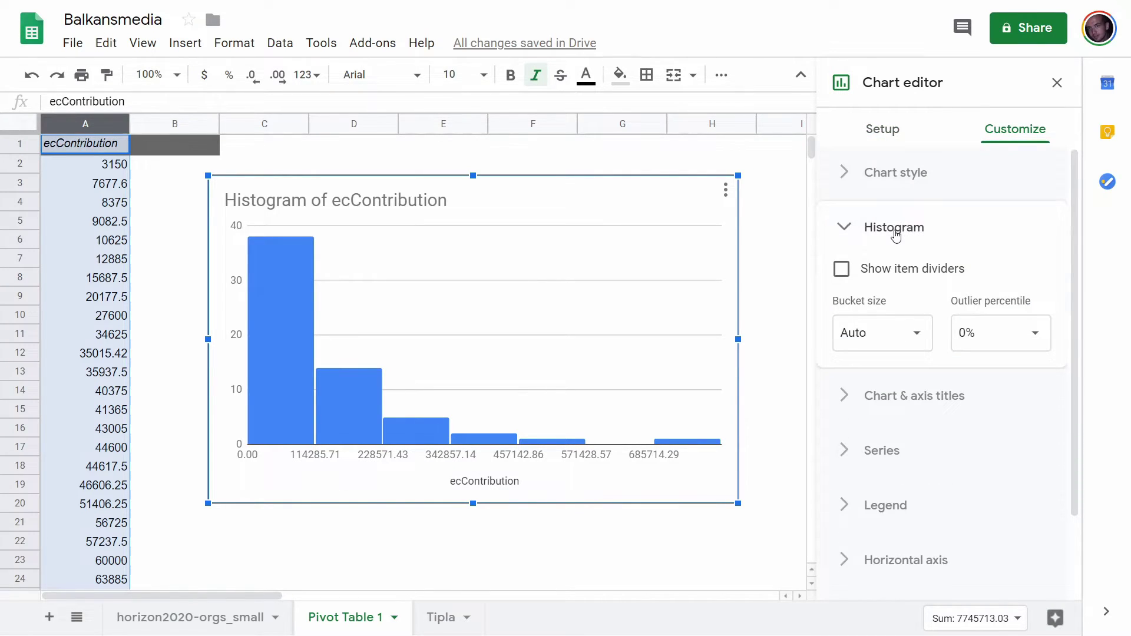
click(888, 325)
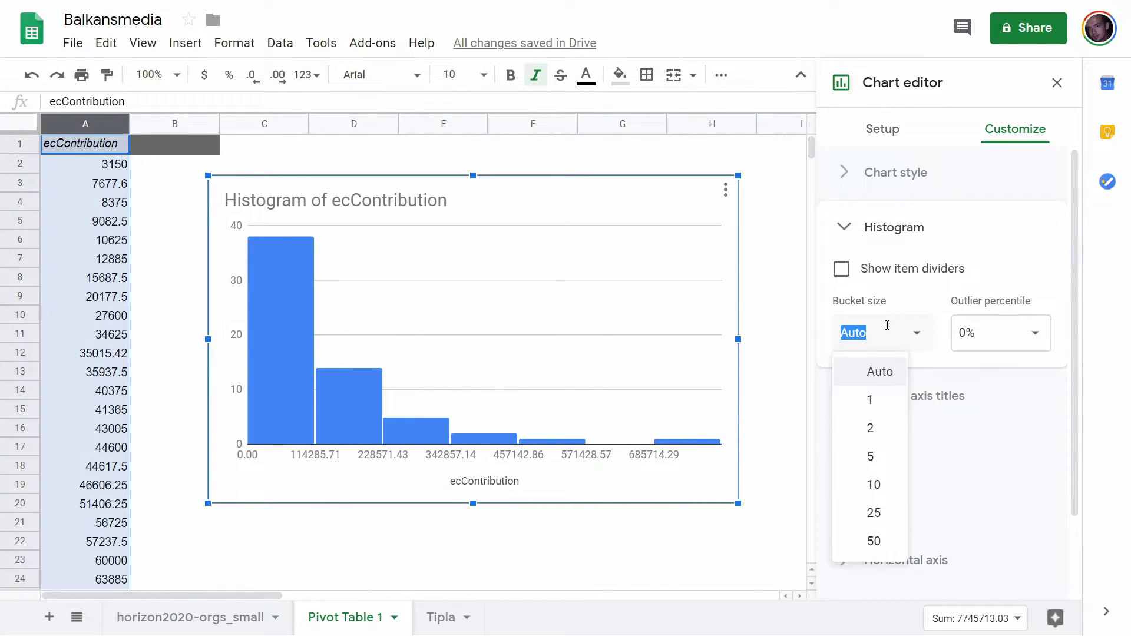
text(100000)
key(Return)
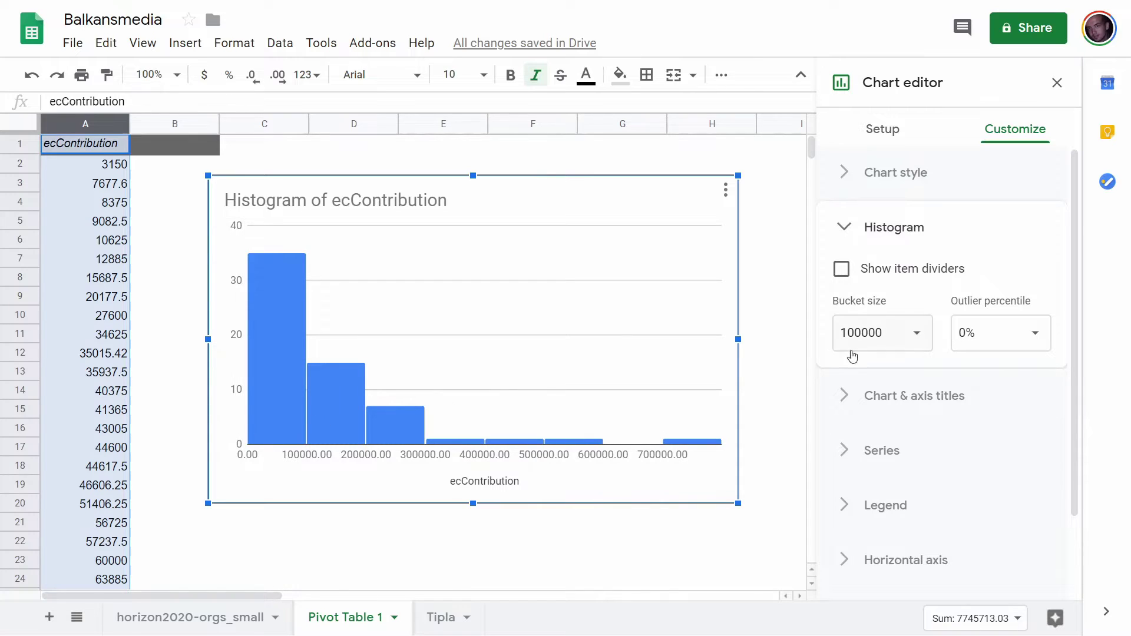
- Set the ecContribution histogram's bucket size to 50000
click(857, 334)
text(50000)
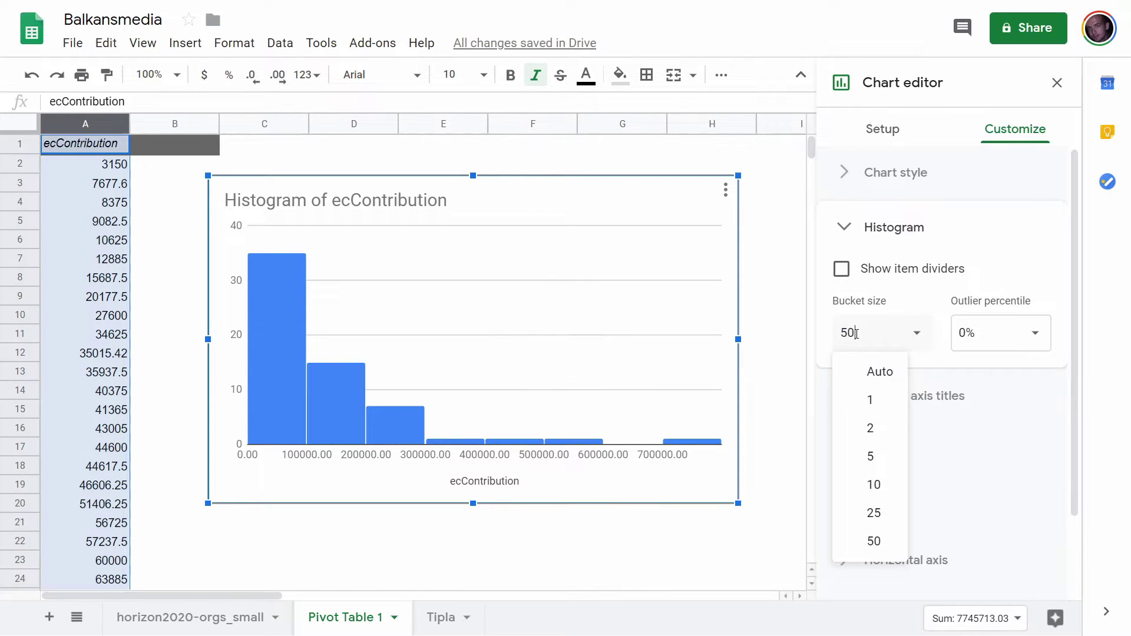
key(Return)
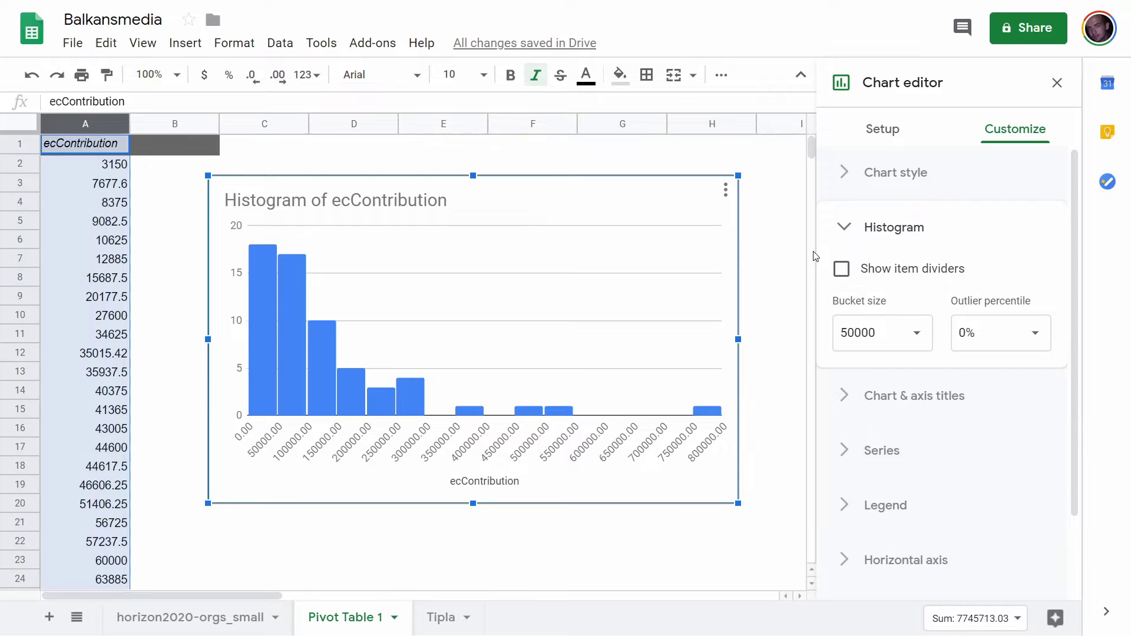
click(860, 333)
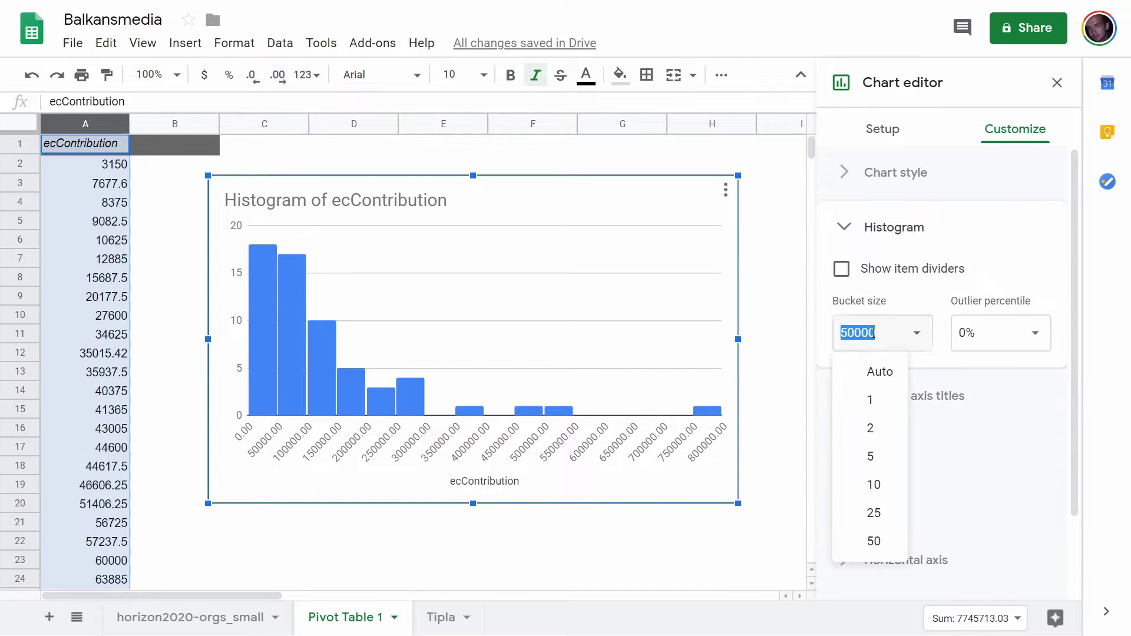
click(827, 336)
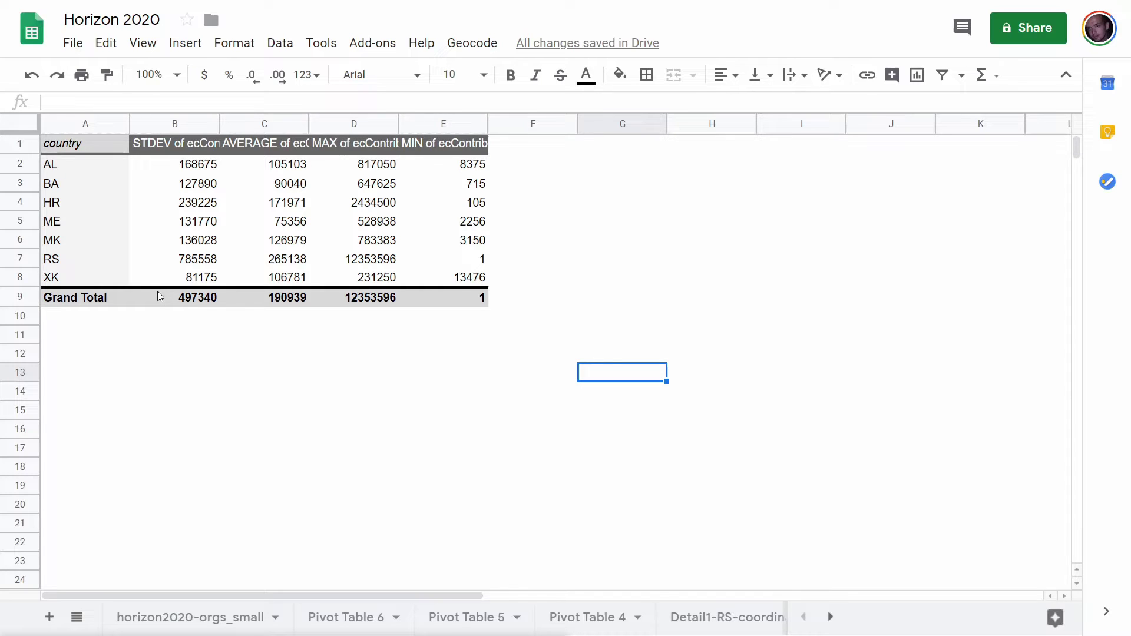
- In the Horizon 2020 pivot table, chart country against AVERAGE of ecContribution, rows 1 to 8 without the Grand Total, as a Geo chart
drag(100, 144, 98, 278)
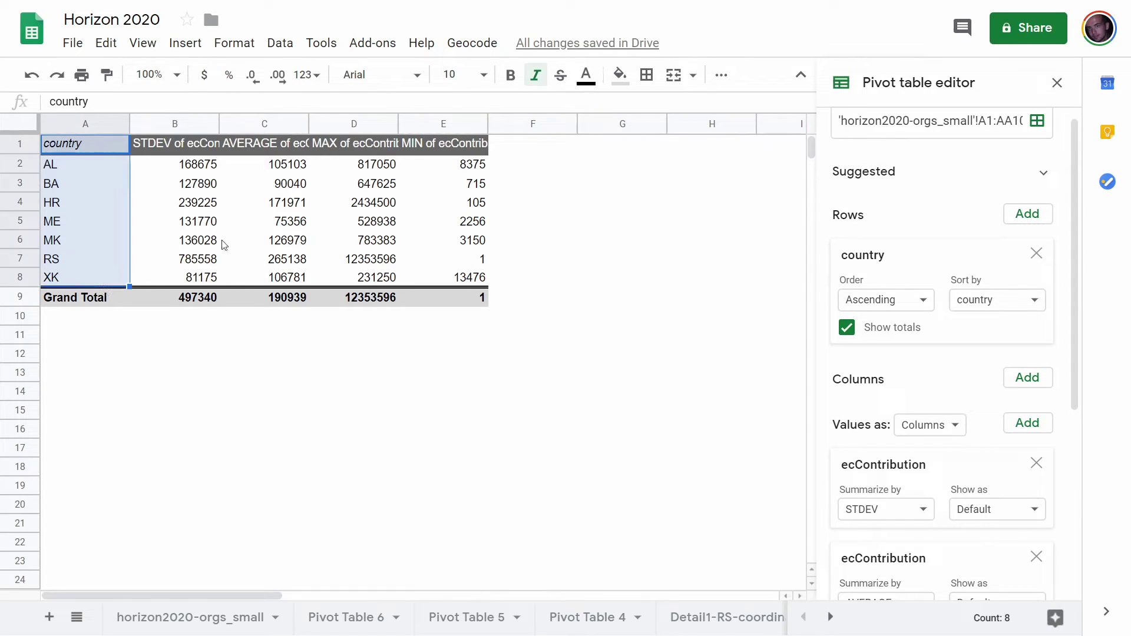
ctrl+click(277, 146)
drag(276, 151, 285, 277)
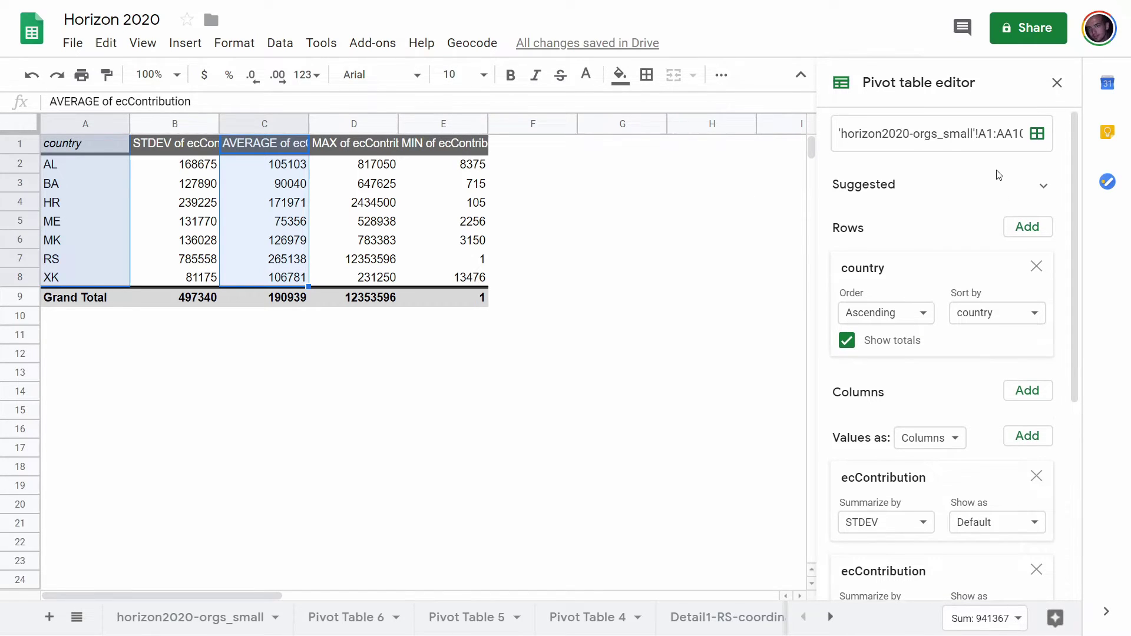
click(185, 42)
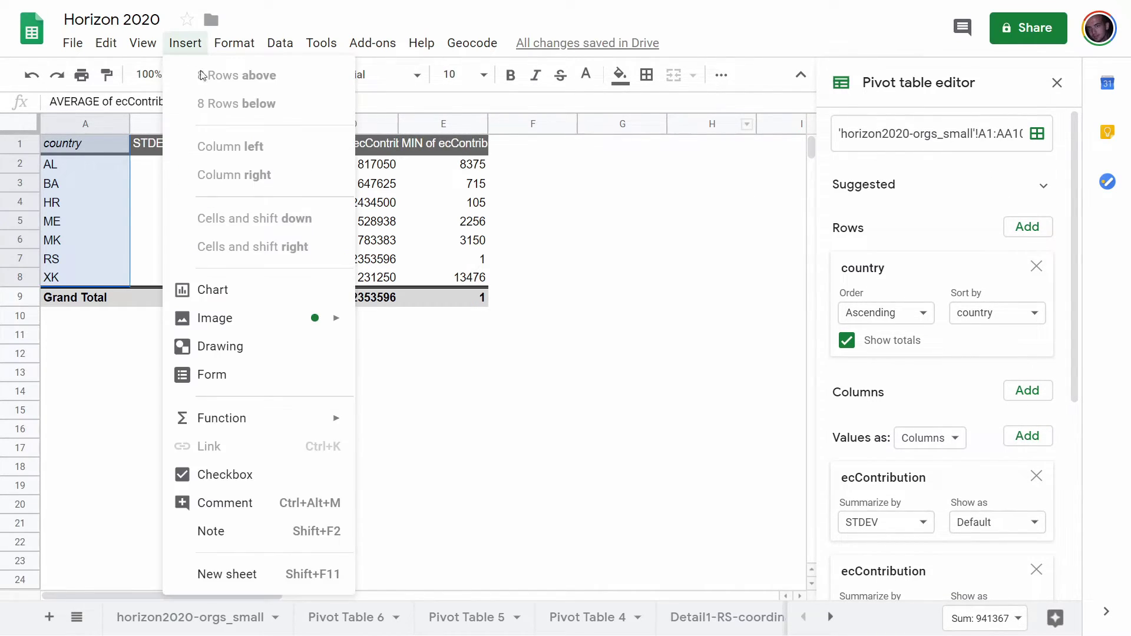
click(237, 288)
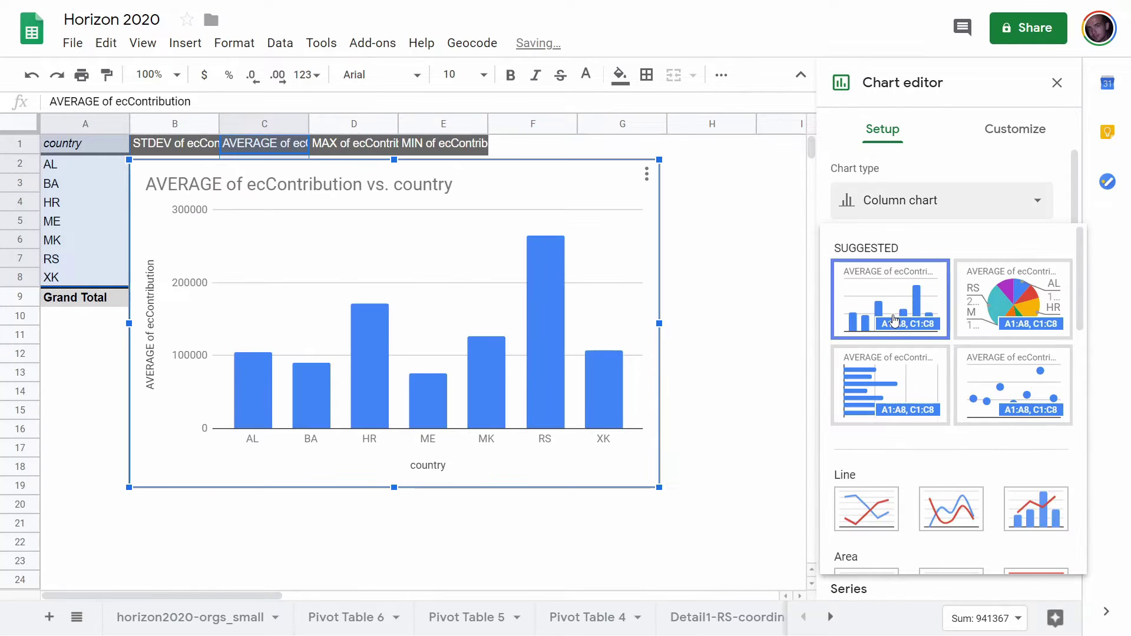
scroll(892, 307, down, 3)
scroll(894, 320, down, 10)
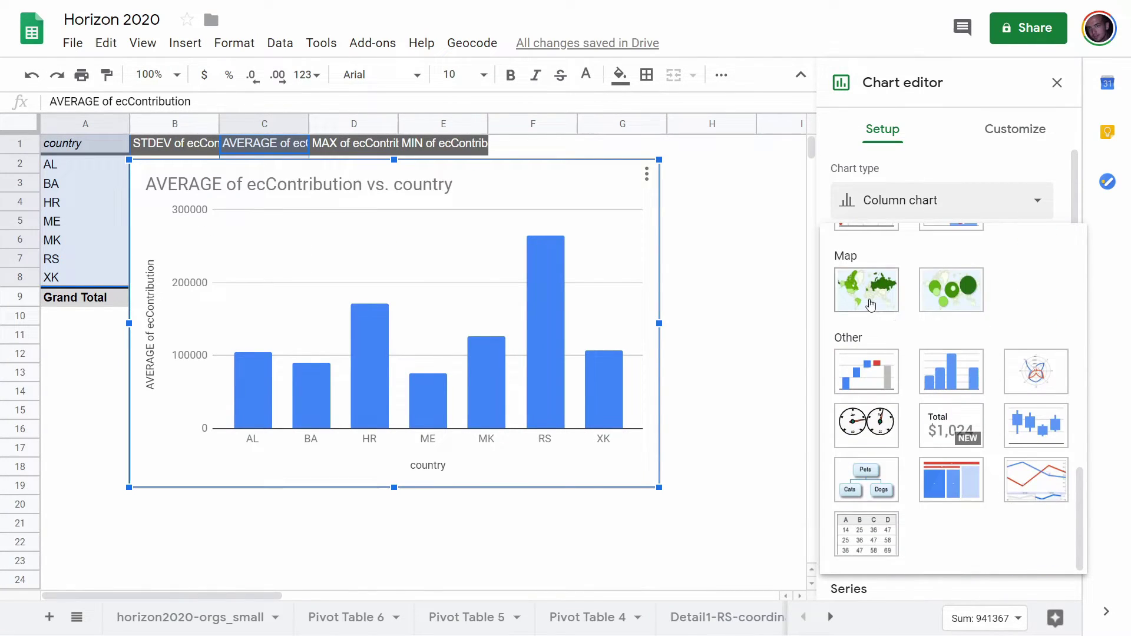
click(866, 290)
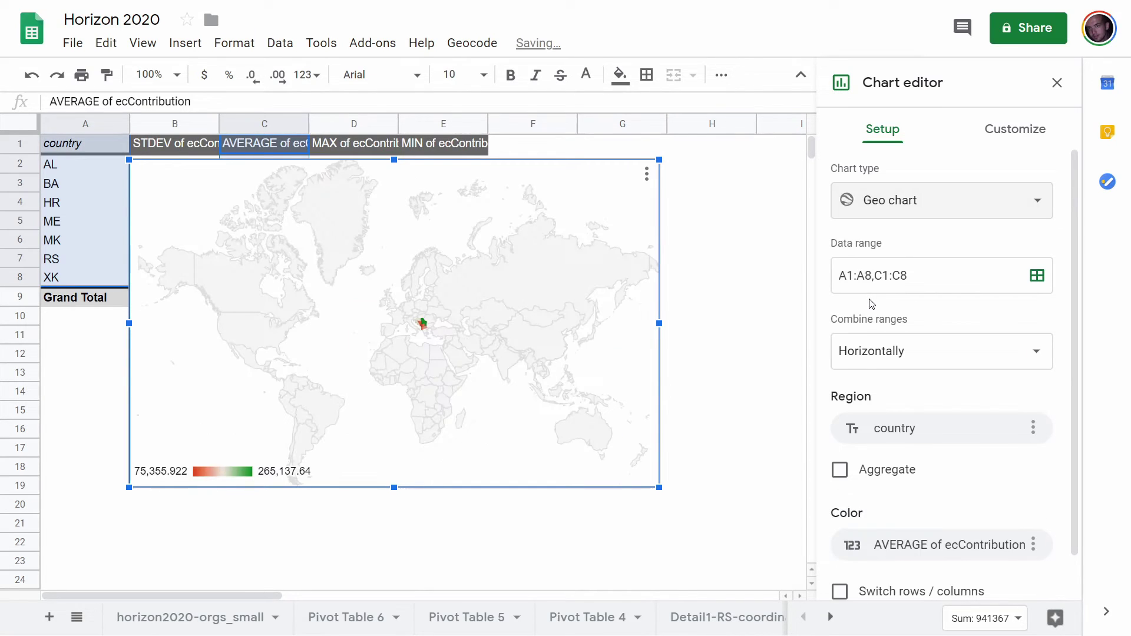
- Set the geo chart's region to Europe
click(1011, 137)
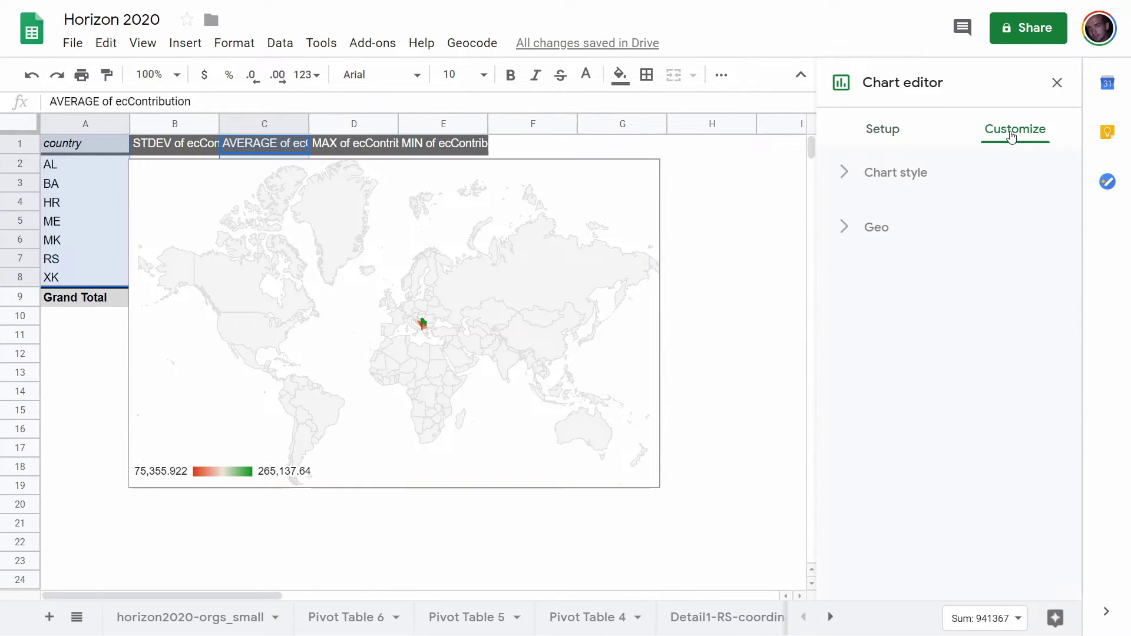
click(864, 177)
click(864, 175)
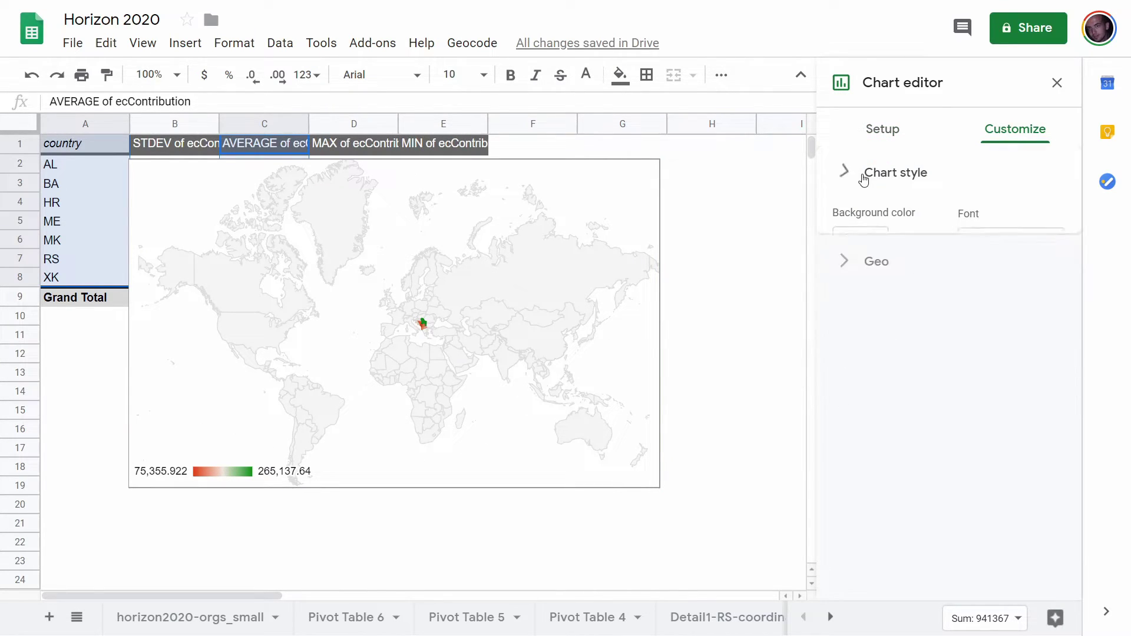
click(860, 226)
click(862, 299)
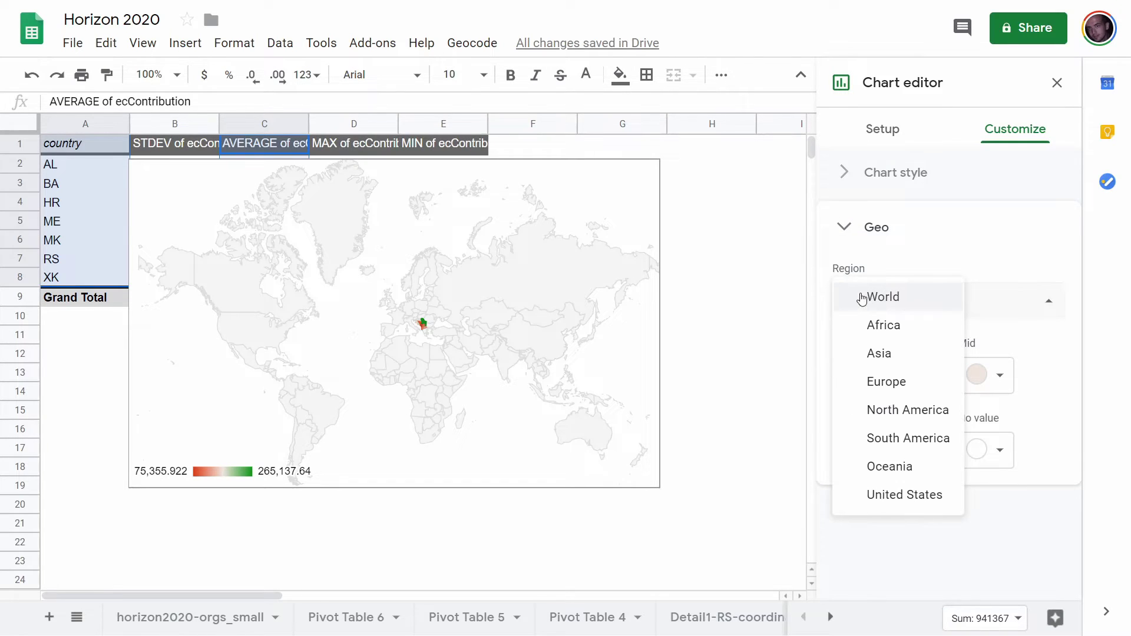
click(874, 380)
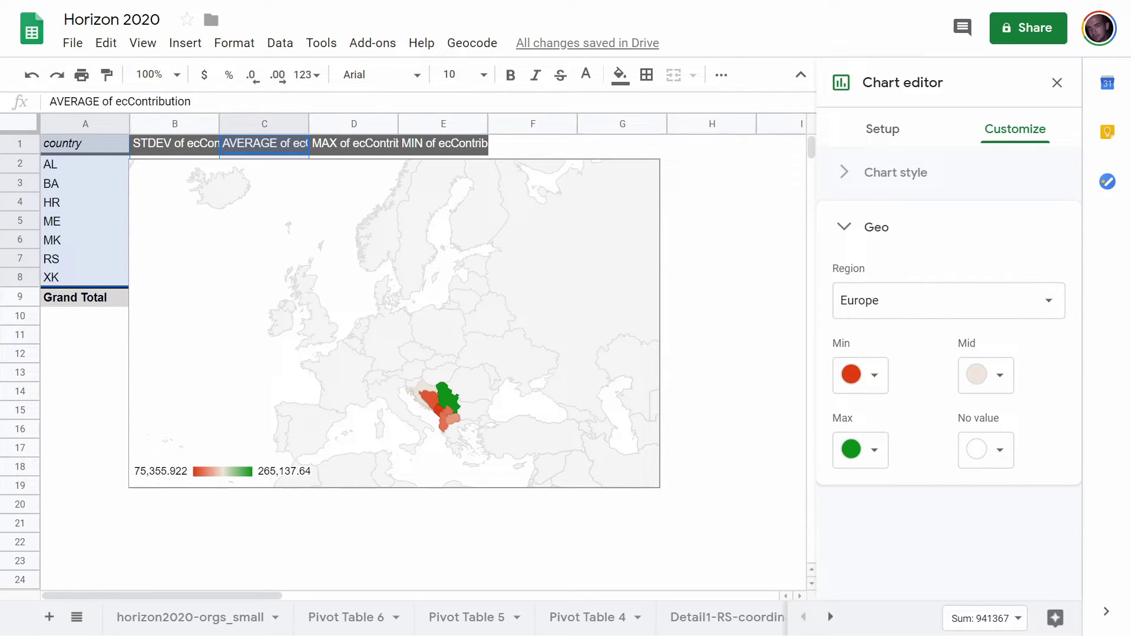
- Publish the AVERAGE of ecContribution geo chart to the web in Interactive format and confirm the publication
click(447, 404)
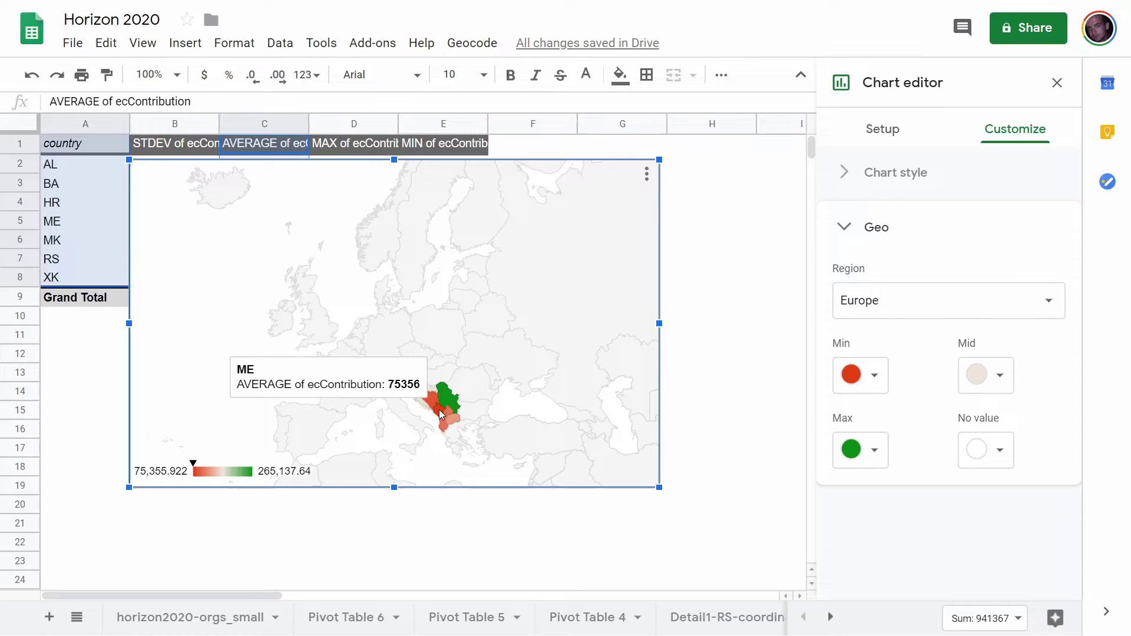
click(646, 174)
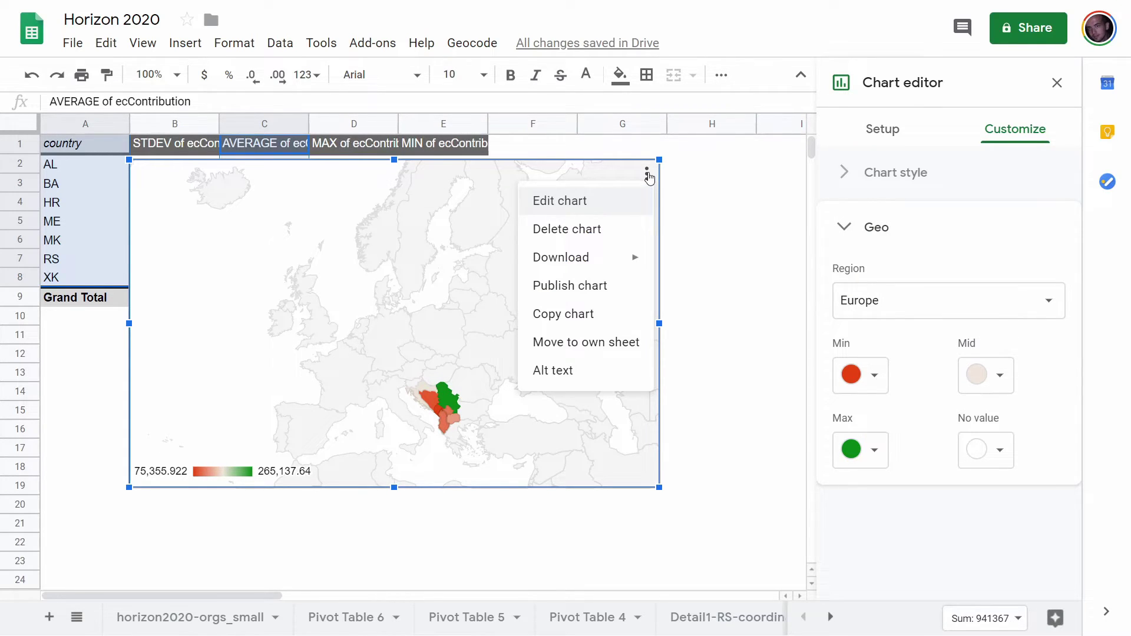
click(588, 288)
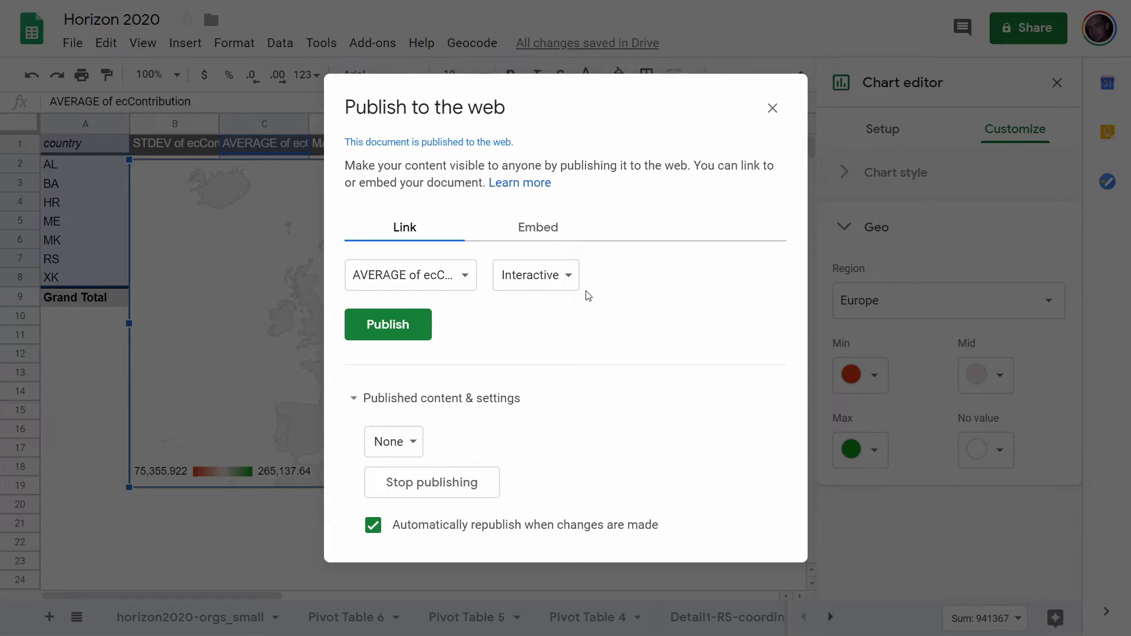
click(387, 326)
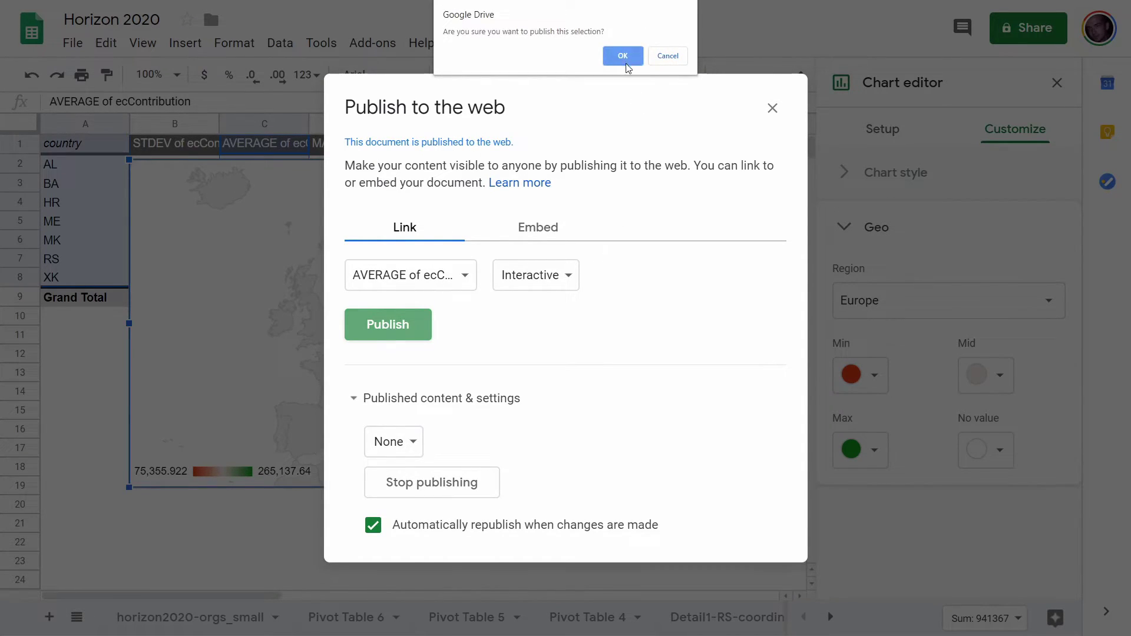
click(627, 61)
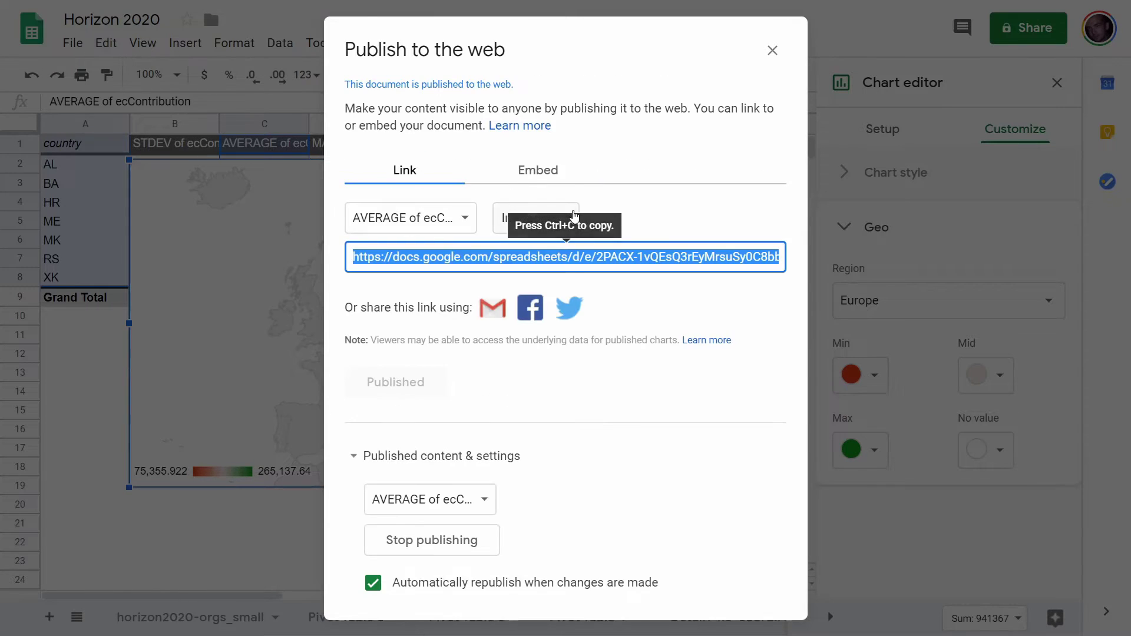
- Copy the published chart's full iframe embed code
click(552, 178)
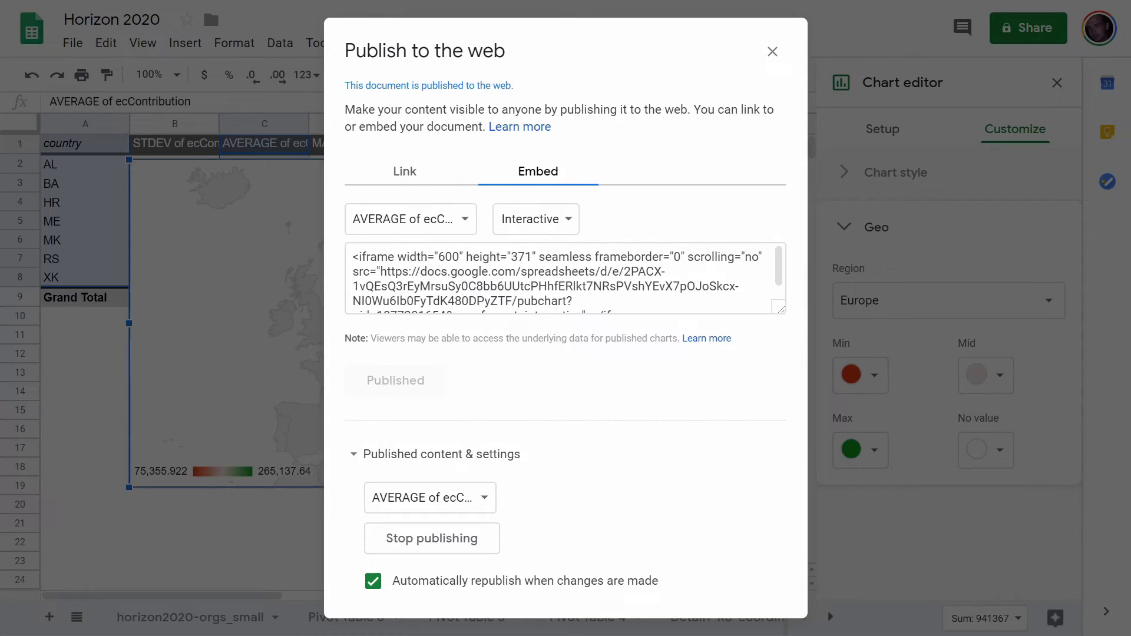
click(612, 290)
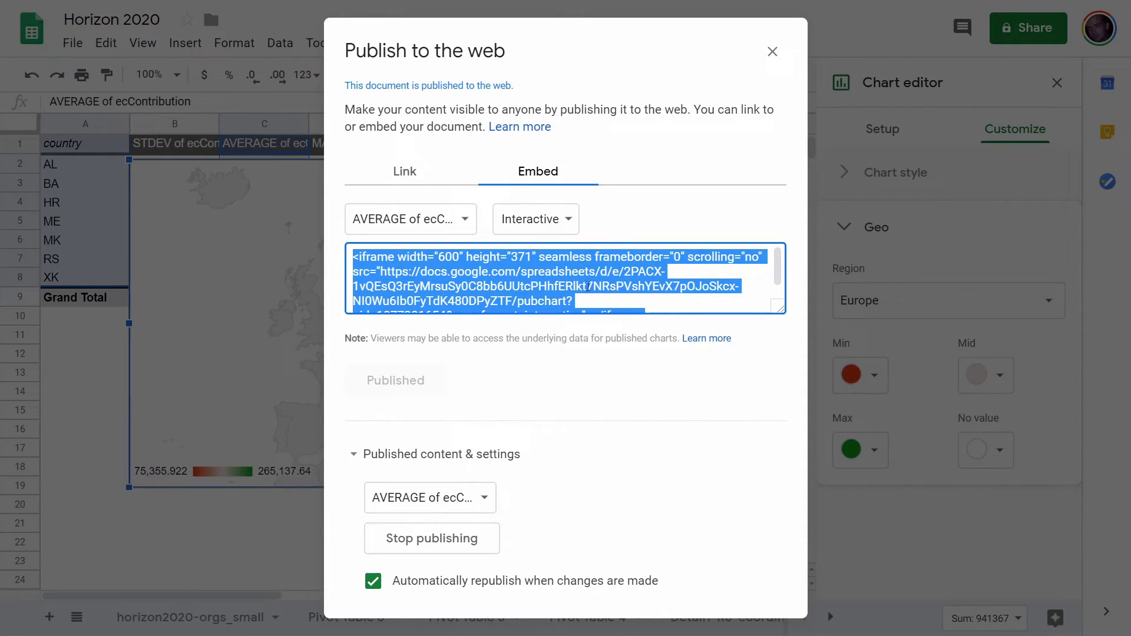
click(575, 270)
right_click(576, 271)
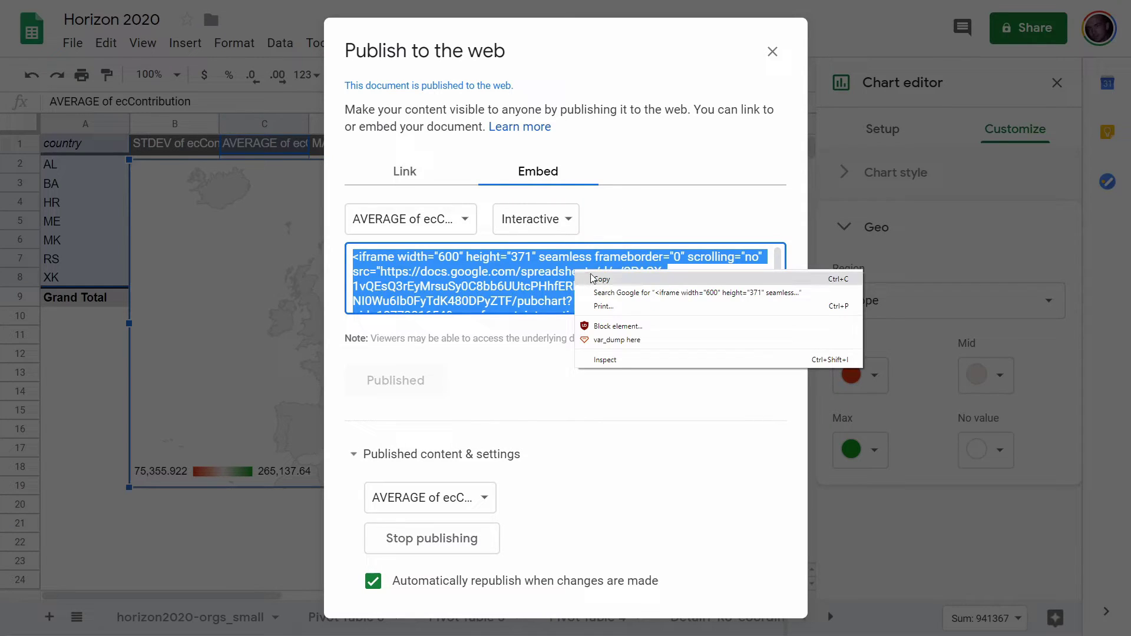
click(628, 281)
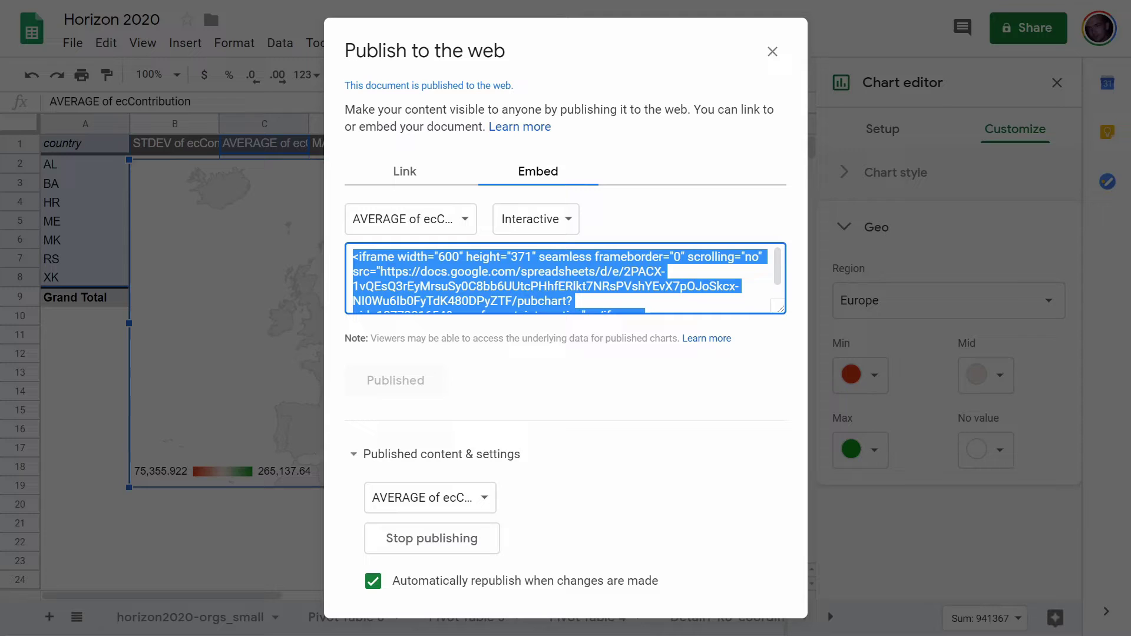
- Switch to Visual Studio Code, paste the iframe embed code on line 24 of index.html, below the last paragraph, and save the file
key(alt+Tab)
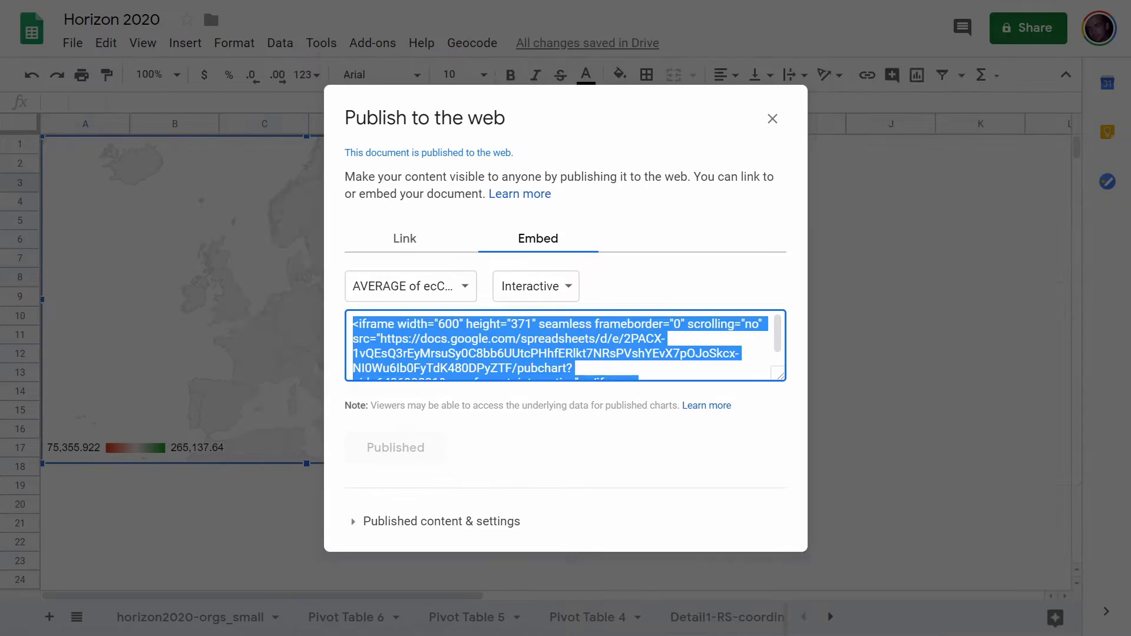
key(alt+Tab)
click(363, 298)
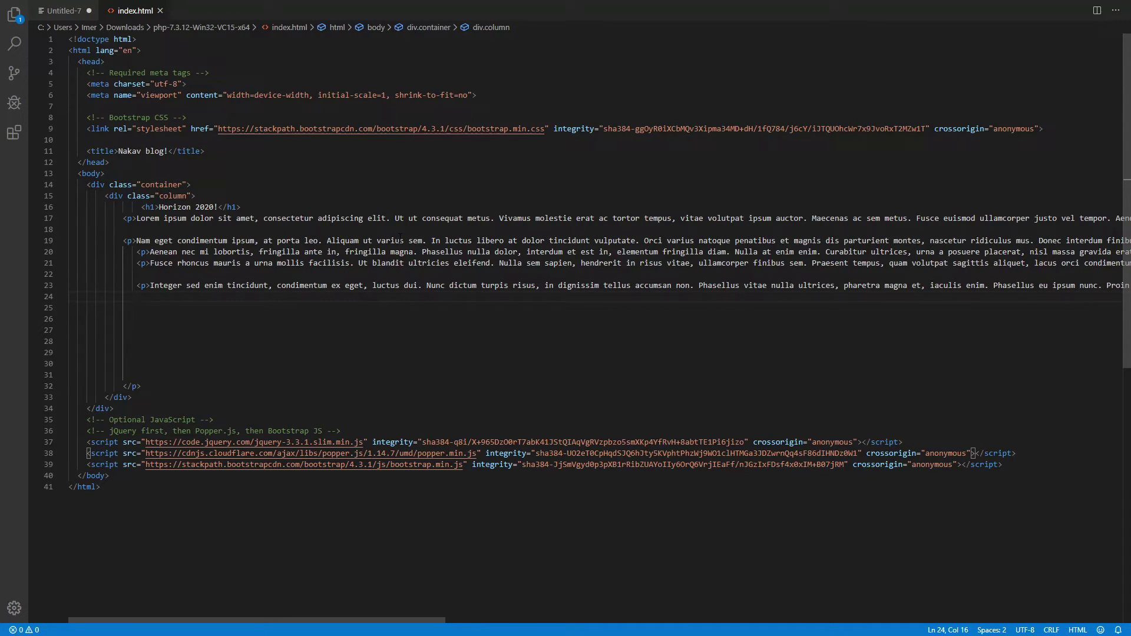
key(ctrl+v)
key(Home)
key(Home)
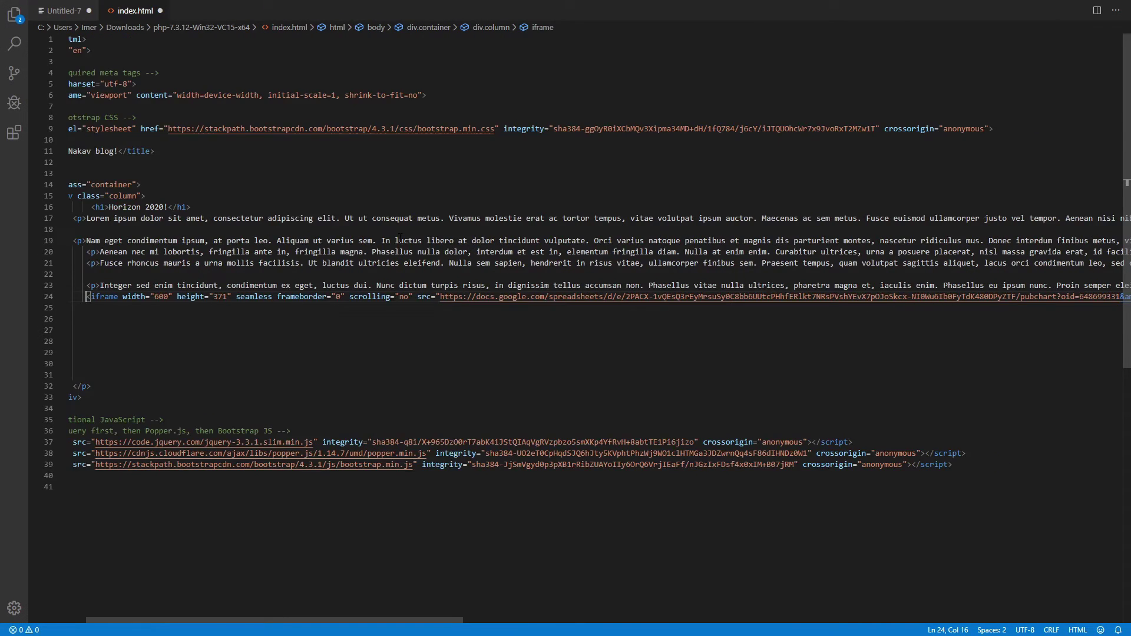
key(Down)
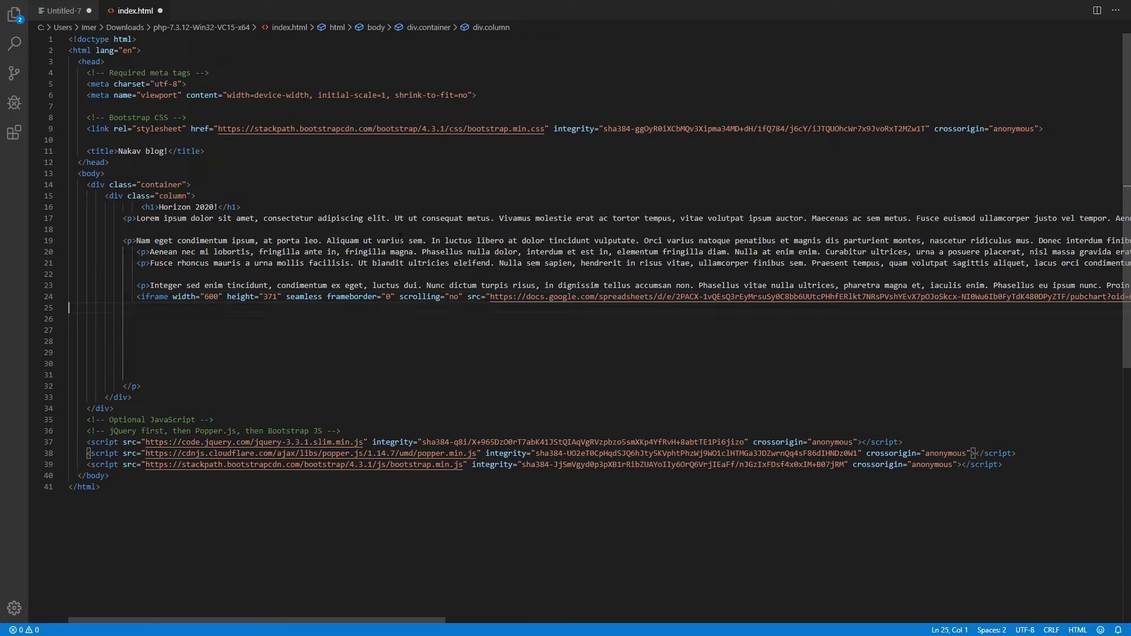
key(ctrl+s)
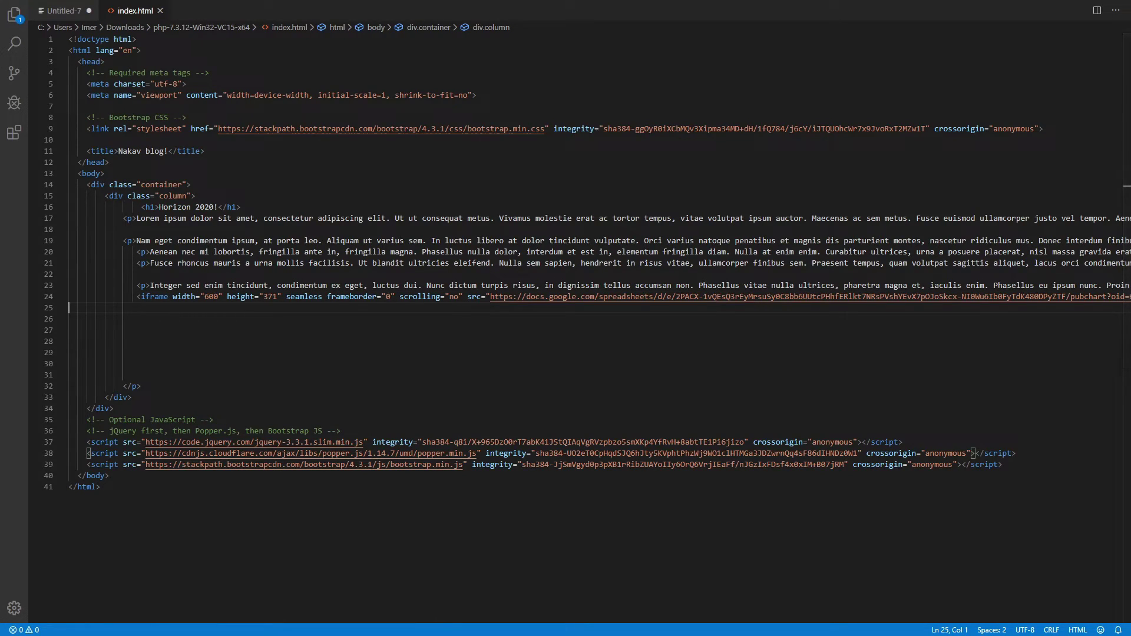
- Switch to the browser and inspect the embedded map below the page text, checking the average contribution for RS
key(alt+Tab)
scroll(440, 370, down, 3)
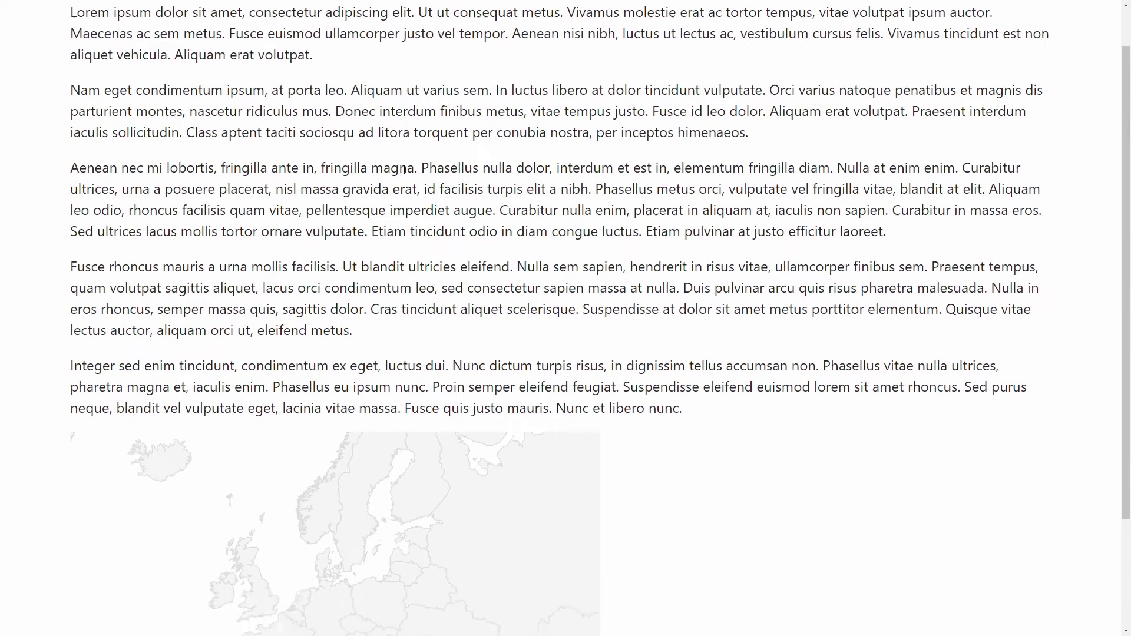
scroll(440, 369, down, 1)
mouse_move(384, 528)
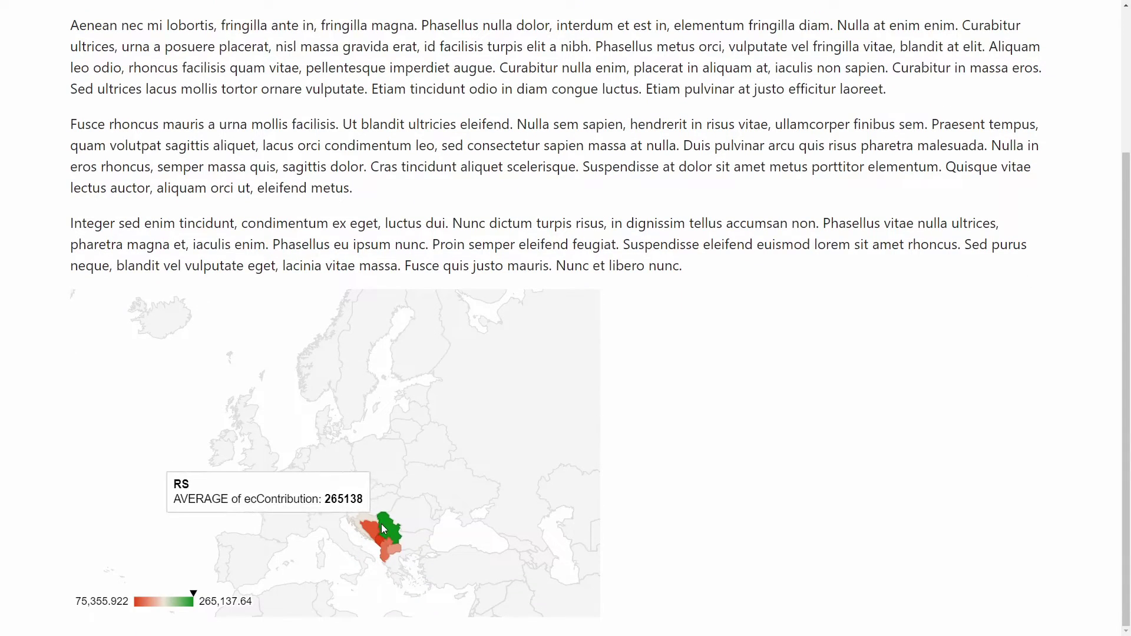